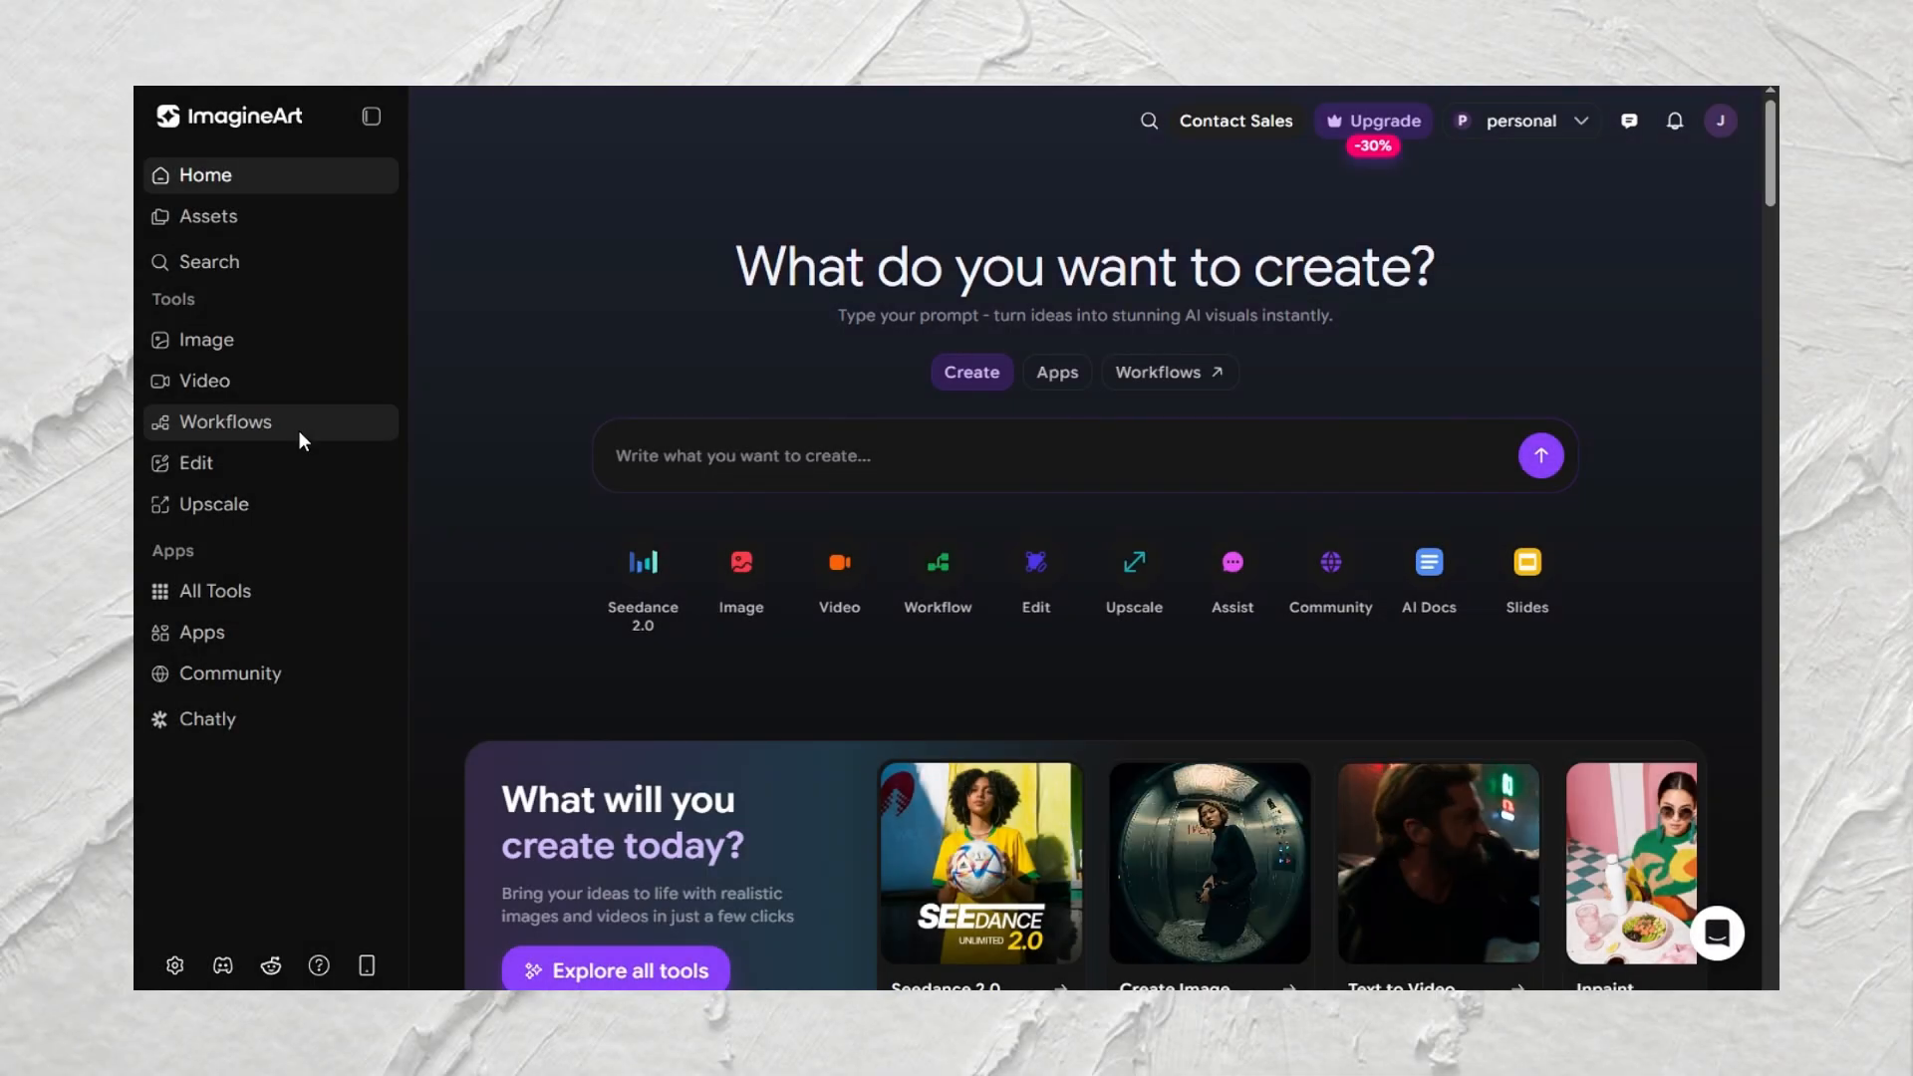
Create a new workflow and start the guided onboarding with its sample prompt node about stacked vintage CRT TVs
{"action": "left_click", "coordinate": [299, 434]}
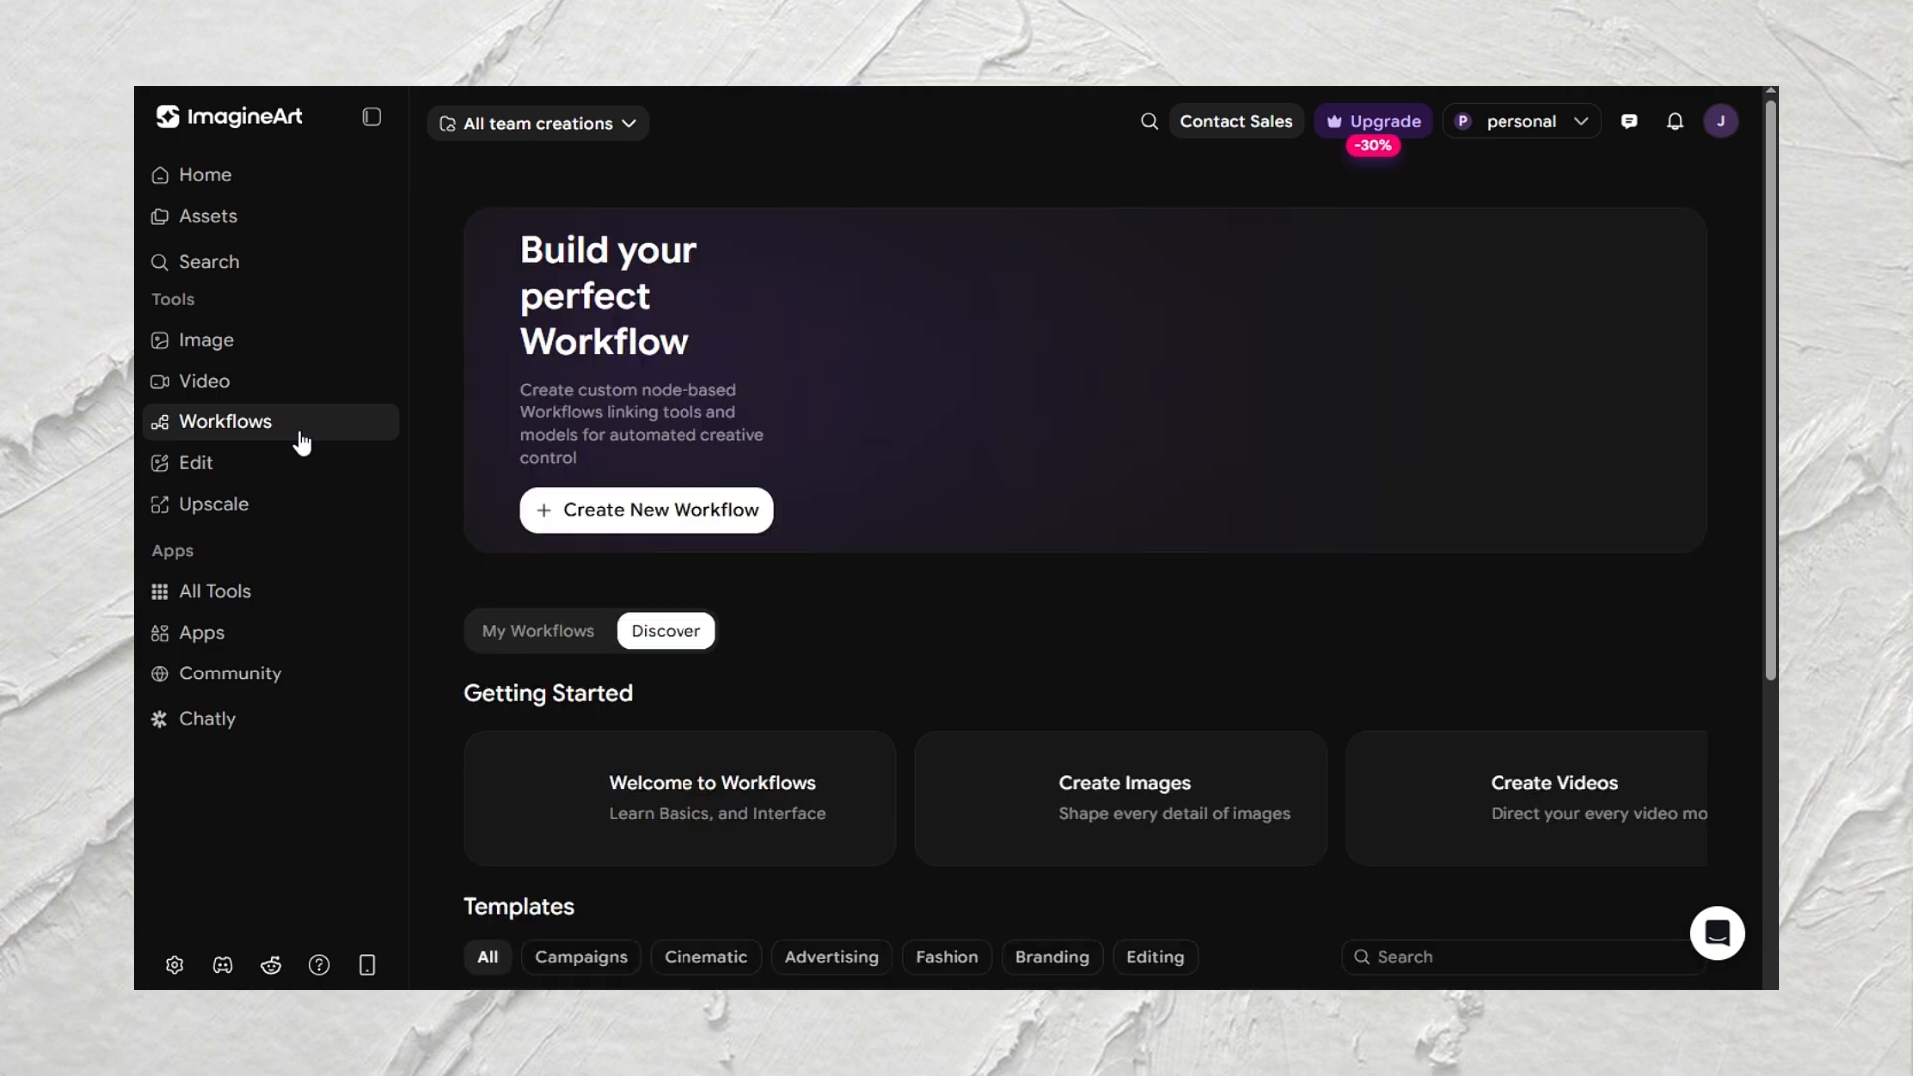
{"action": "left_click", "coordinate": [639, 513]}
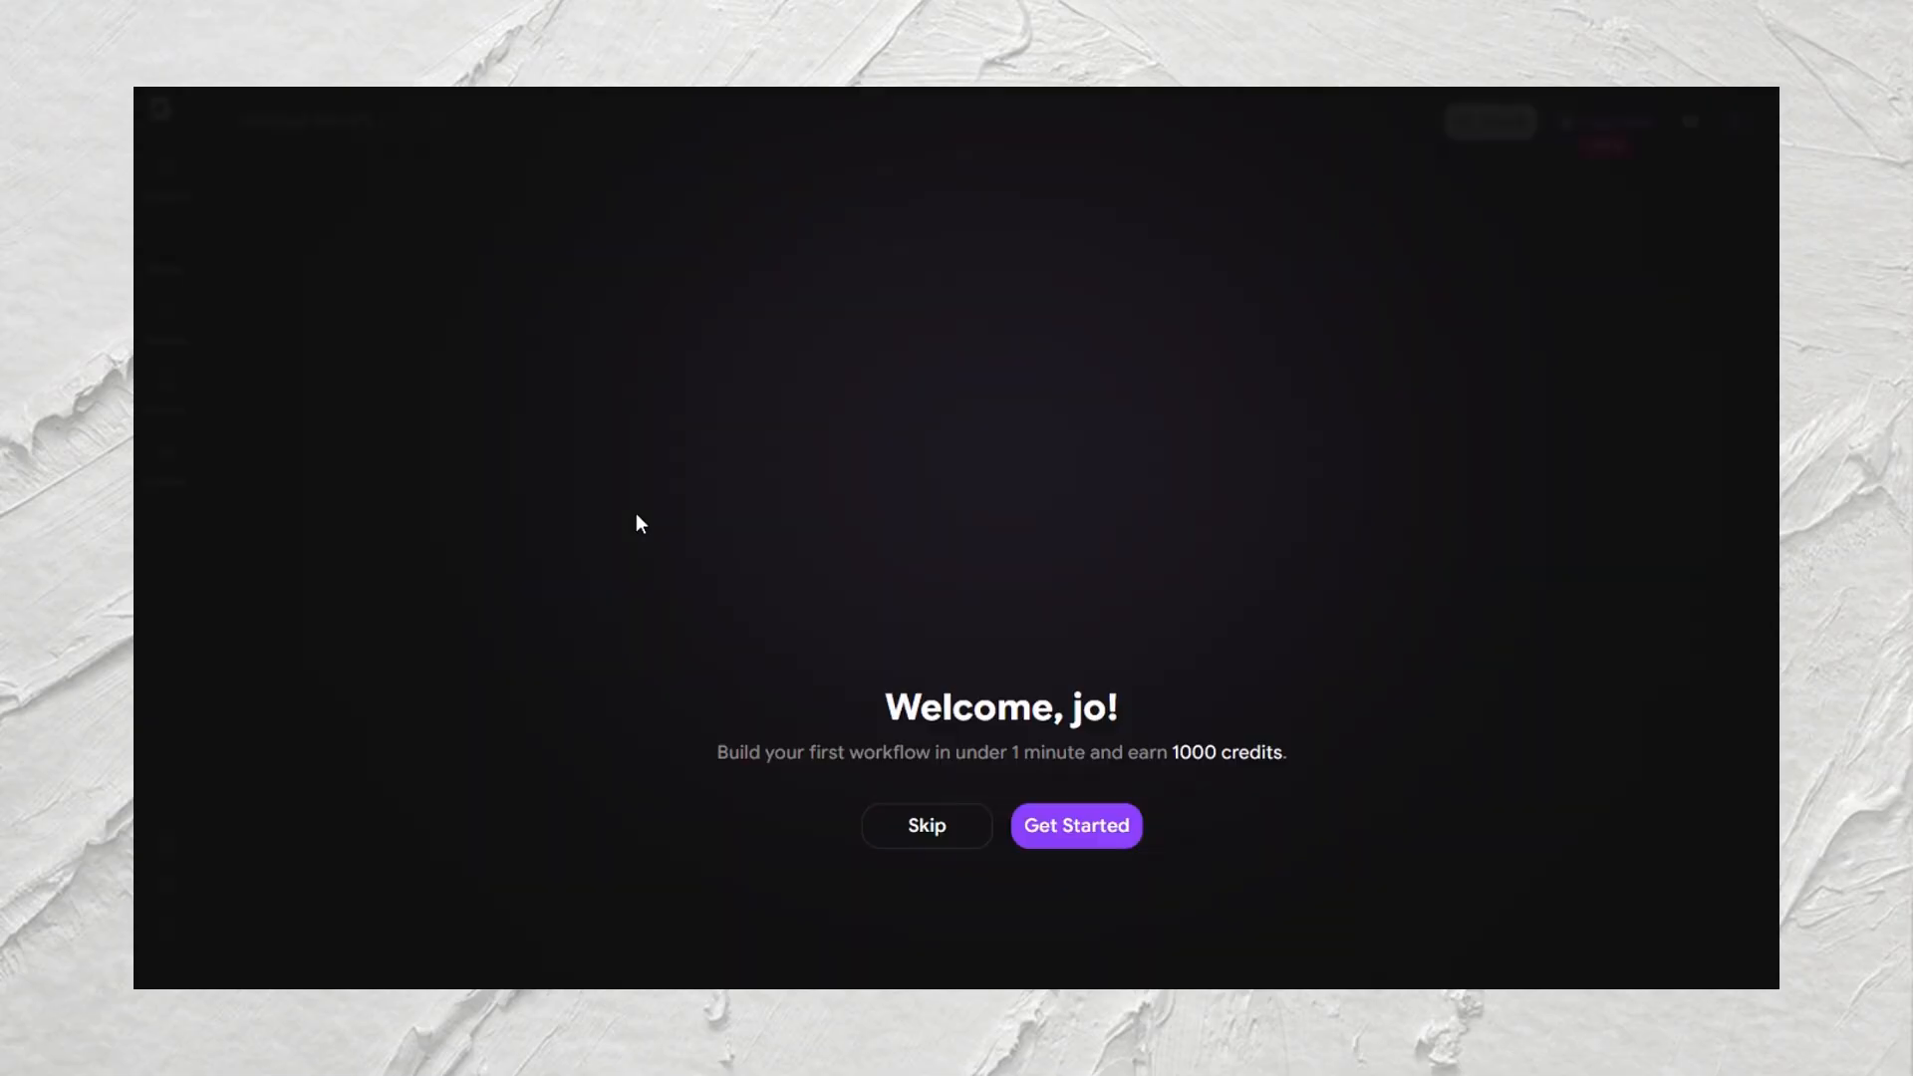
{"action": "left_click", "coordinate": [1086, 869]}
{"action": "left_click", "coordinate": [773, 316]}
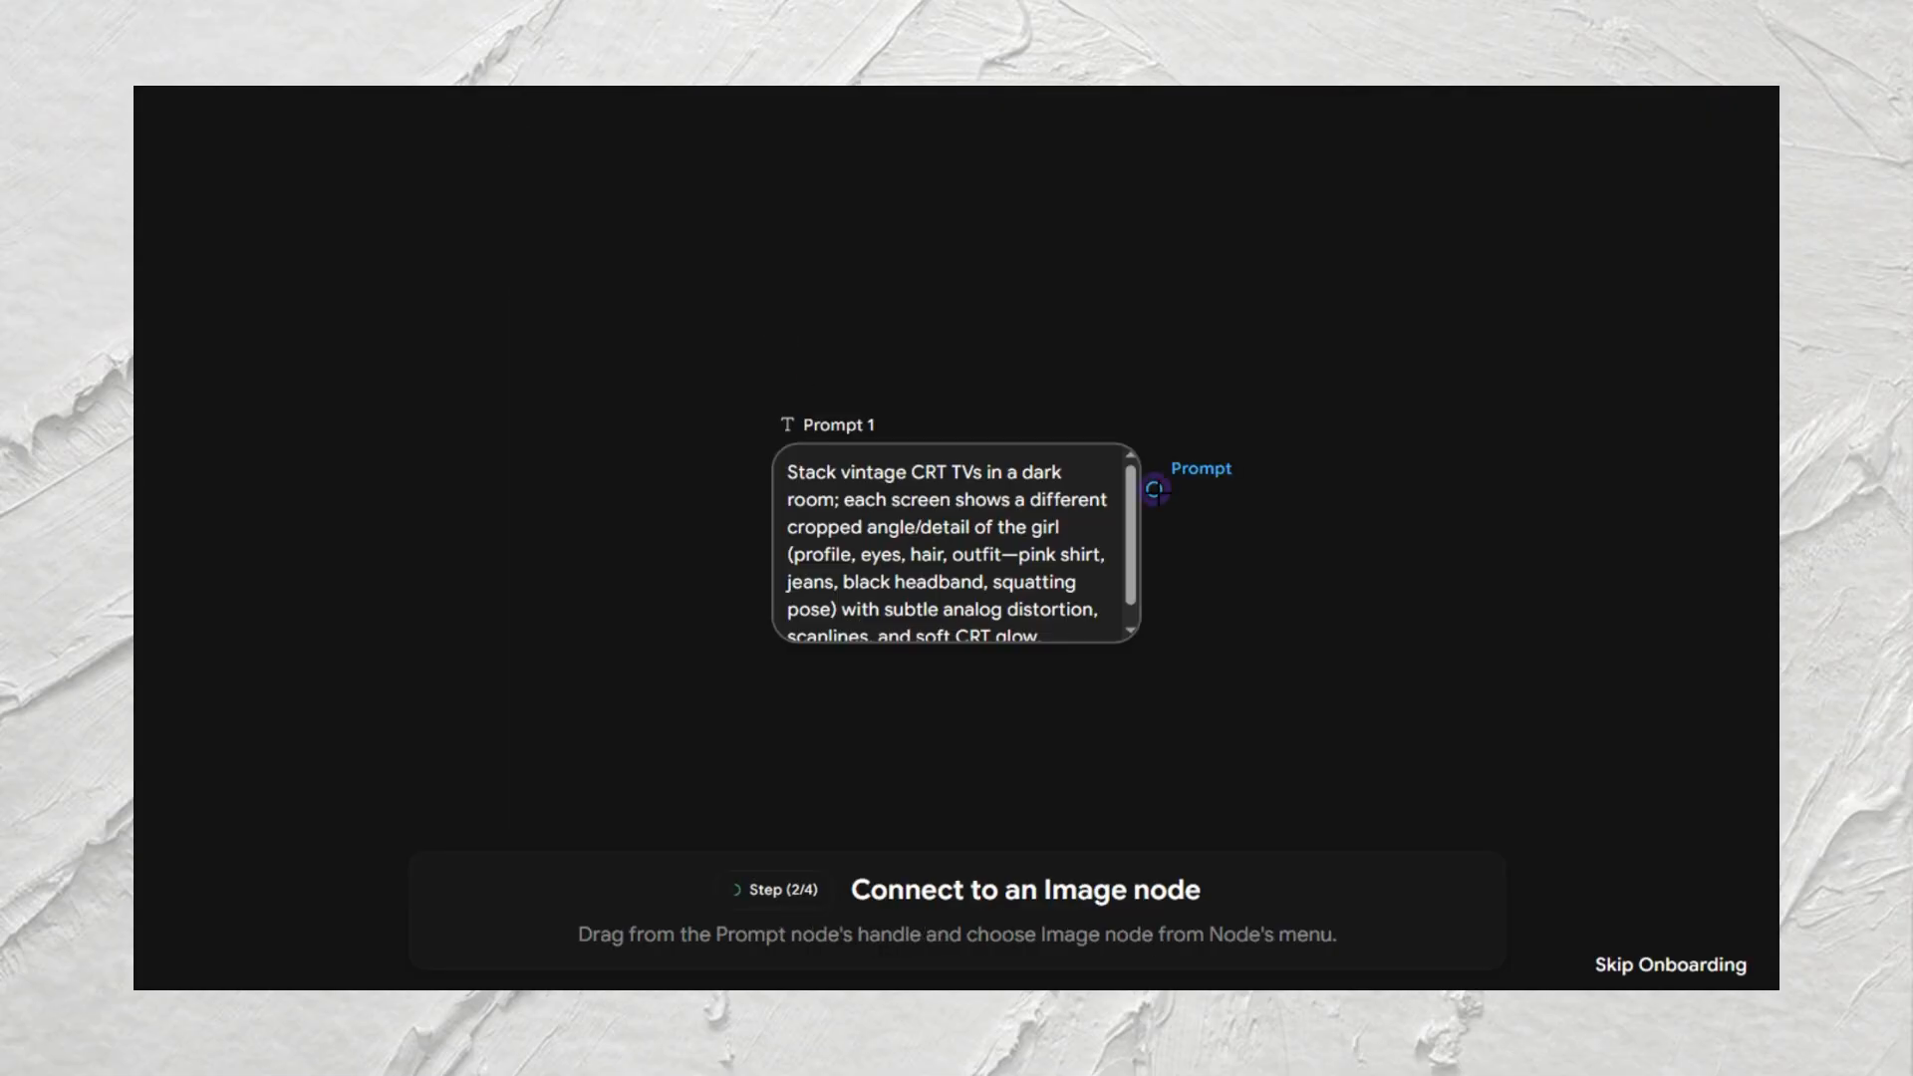
Connect the sample prompt to a new Image node and run it to generate the image
{"action": "left_click_drag", "start_coordinate": [1152, 489], "coordinate": [1409, 563]}
{"action": "left_click", "coordinate": [1486, 768]}
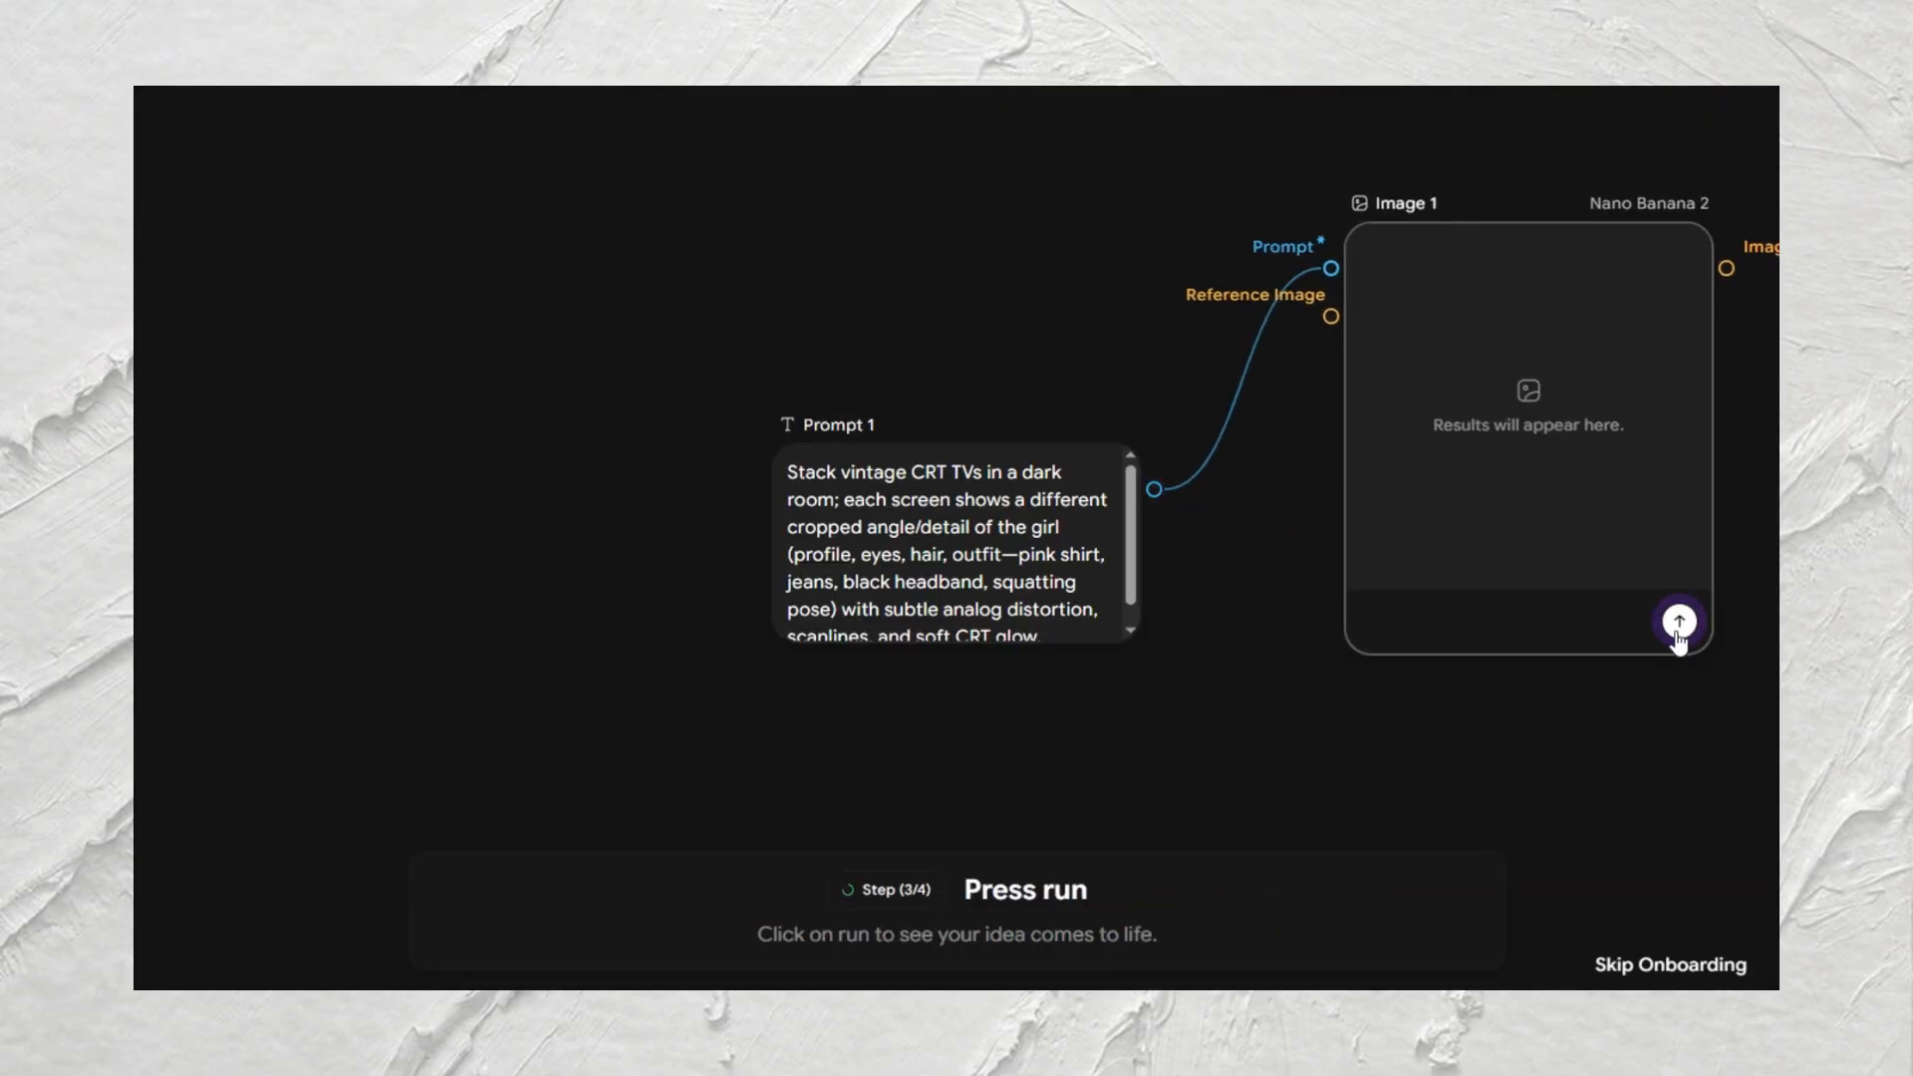
{"action": "left_click", "coordinate": [1679, 626]}
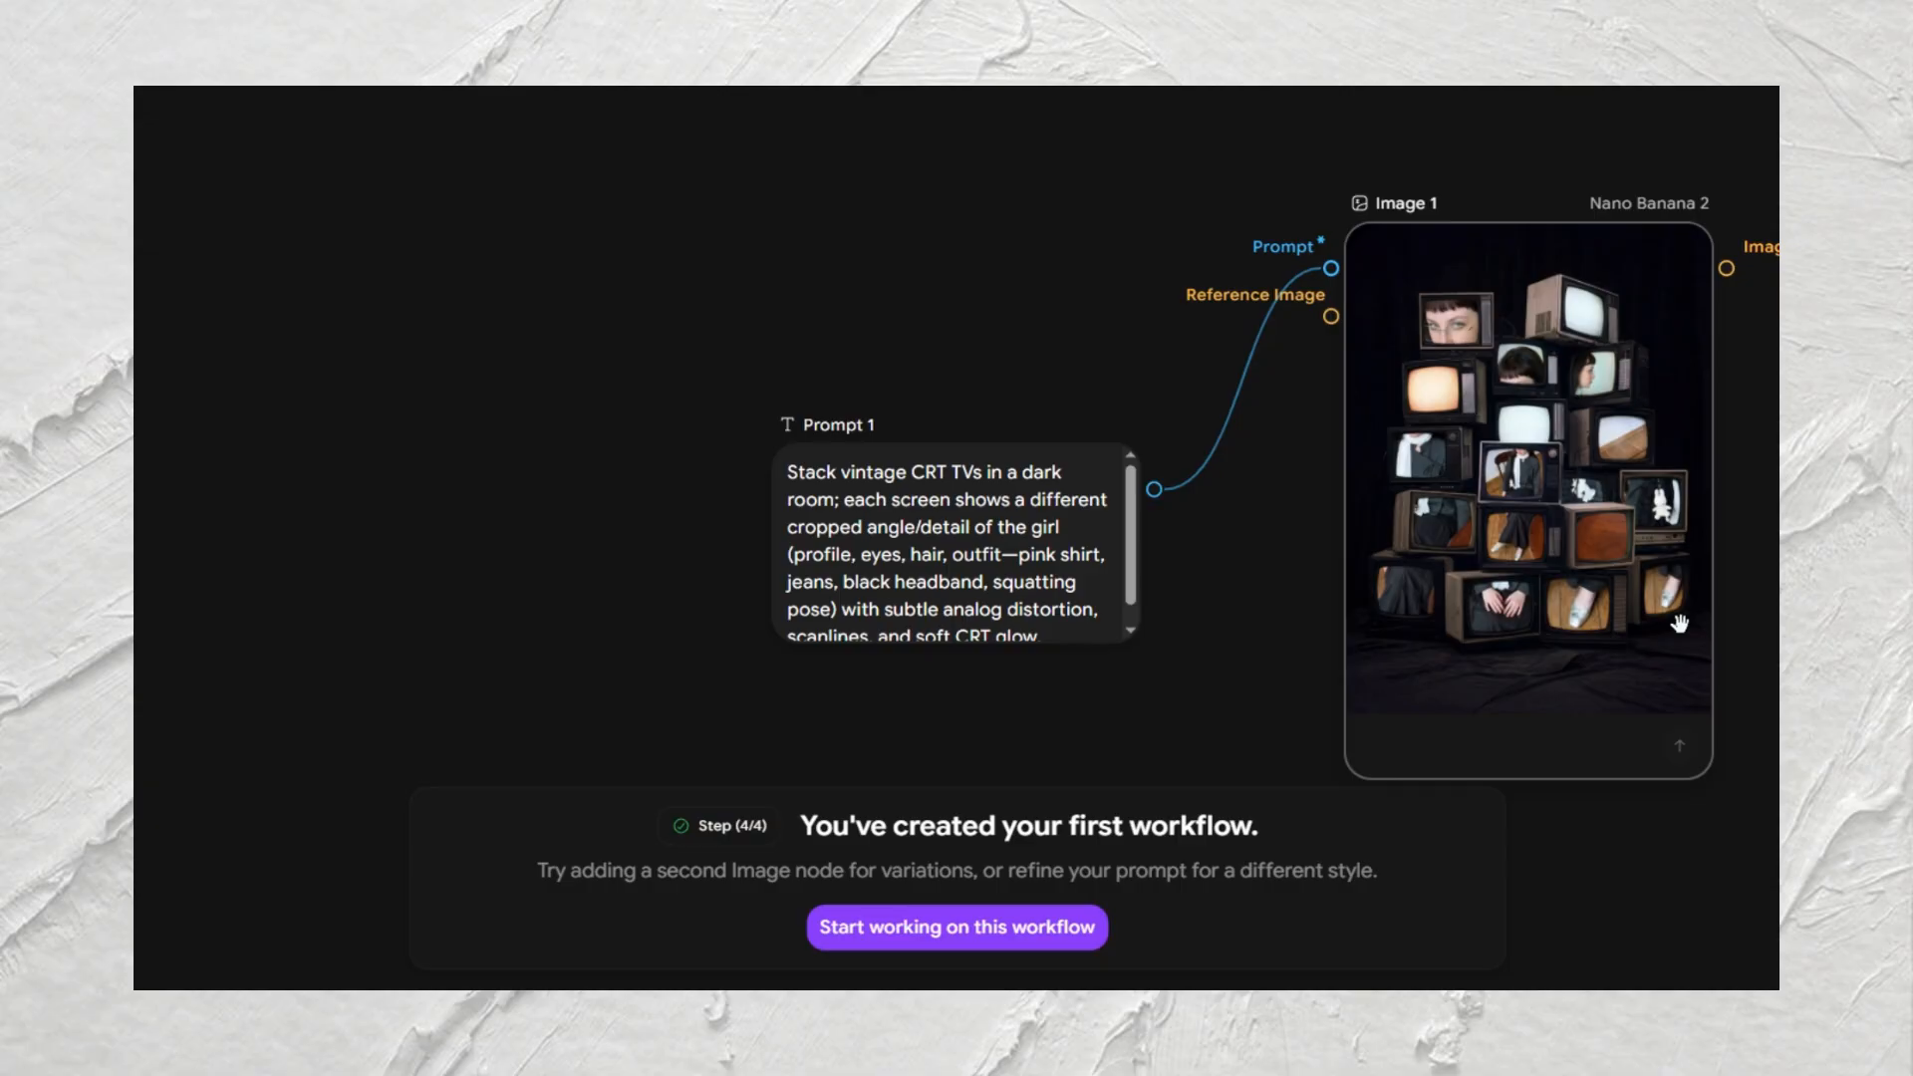
Finish the onboarding by starting work on the workflow, and check the account's remaining credits
{"action": "left_click", "coordinate": [1056, 929]}
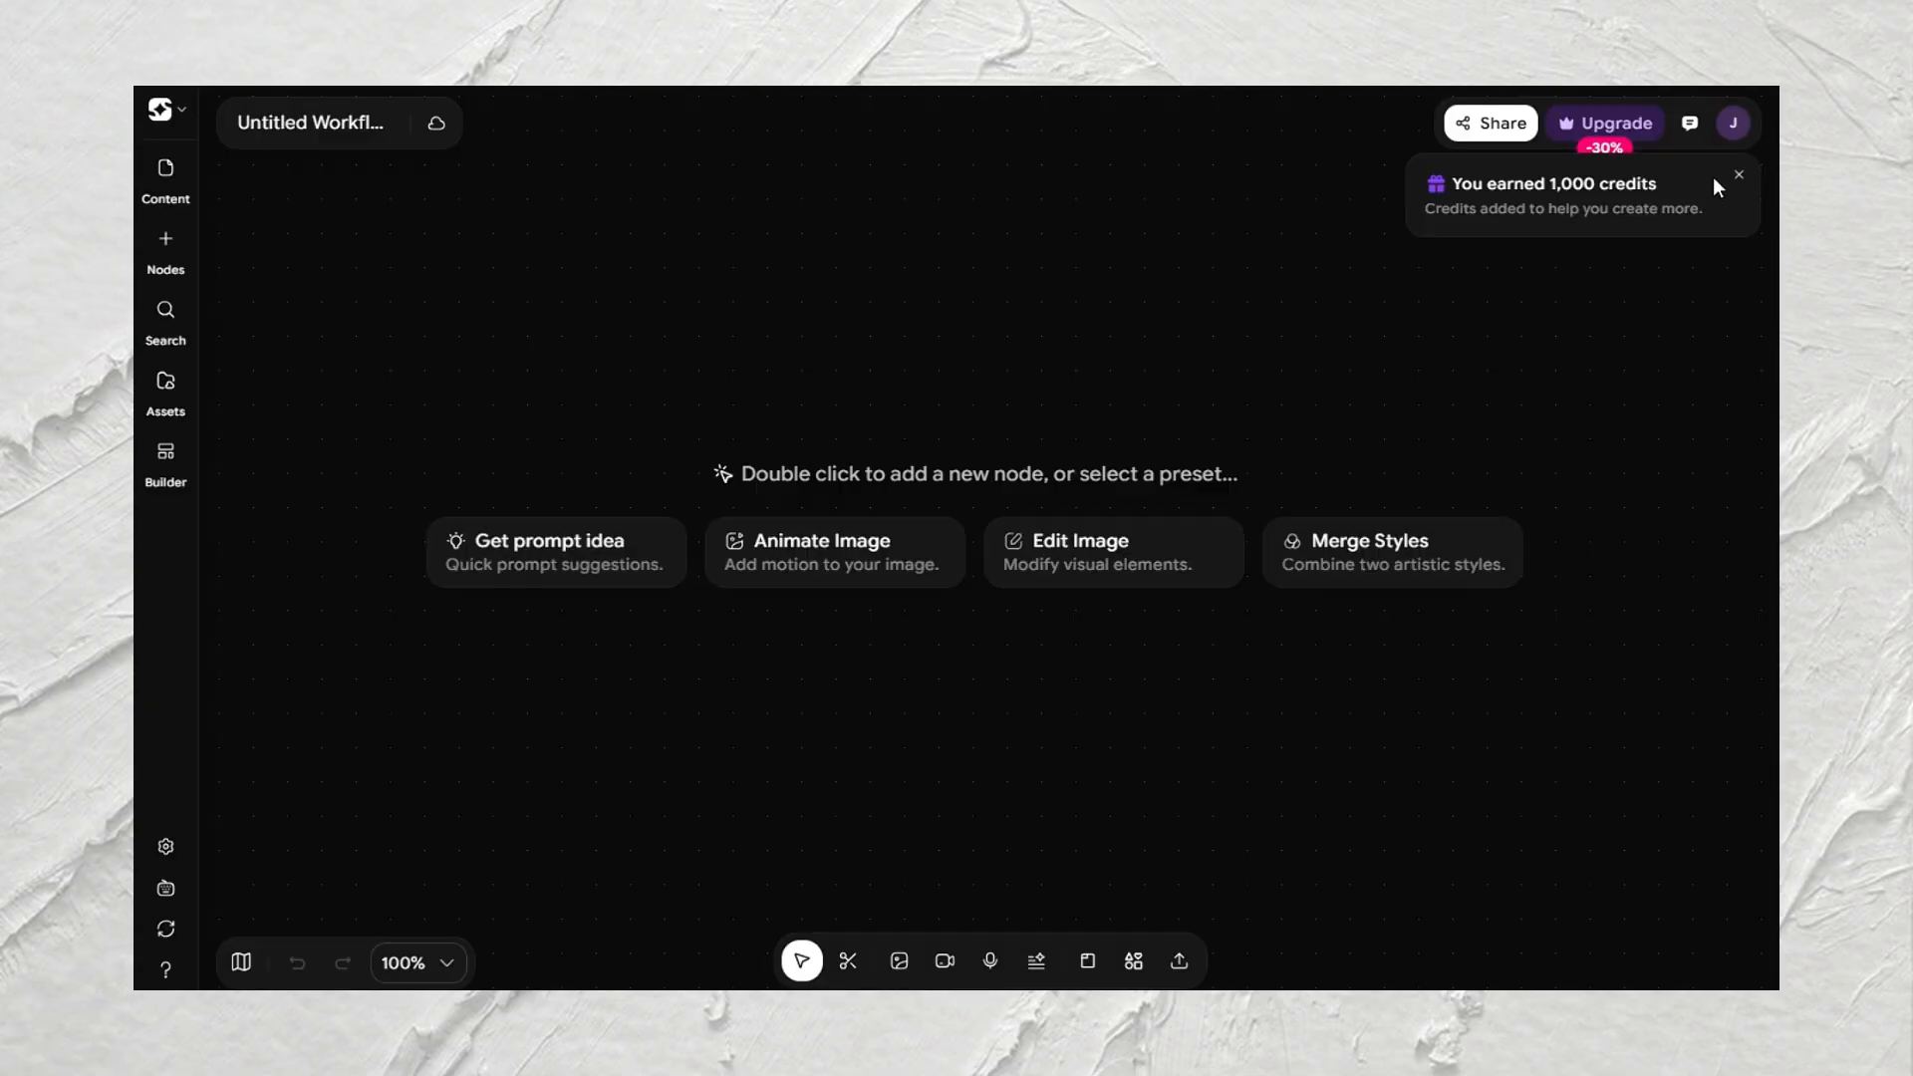
{"action": "left_click", "coordinate": [1733, 123]}
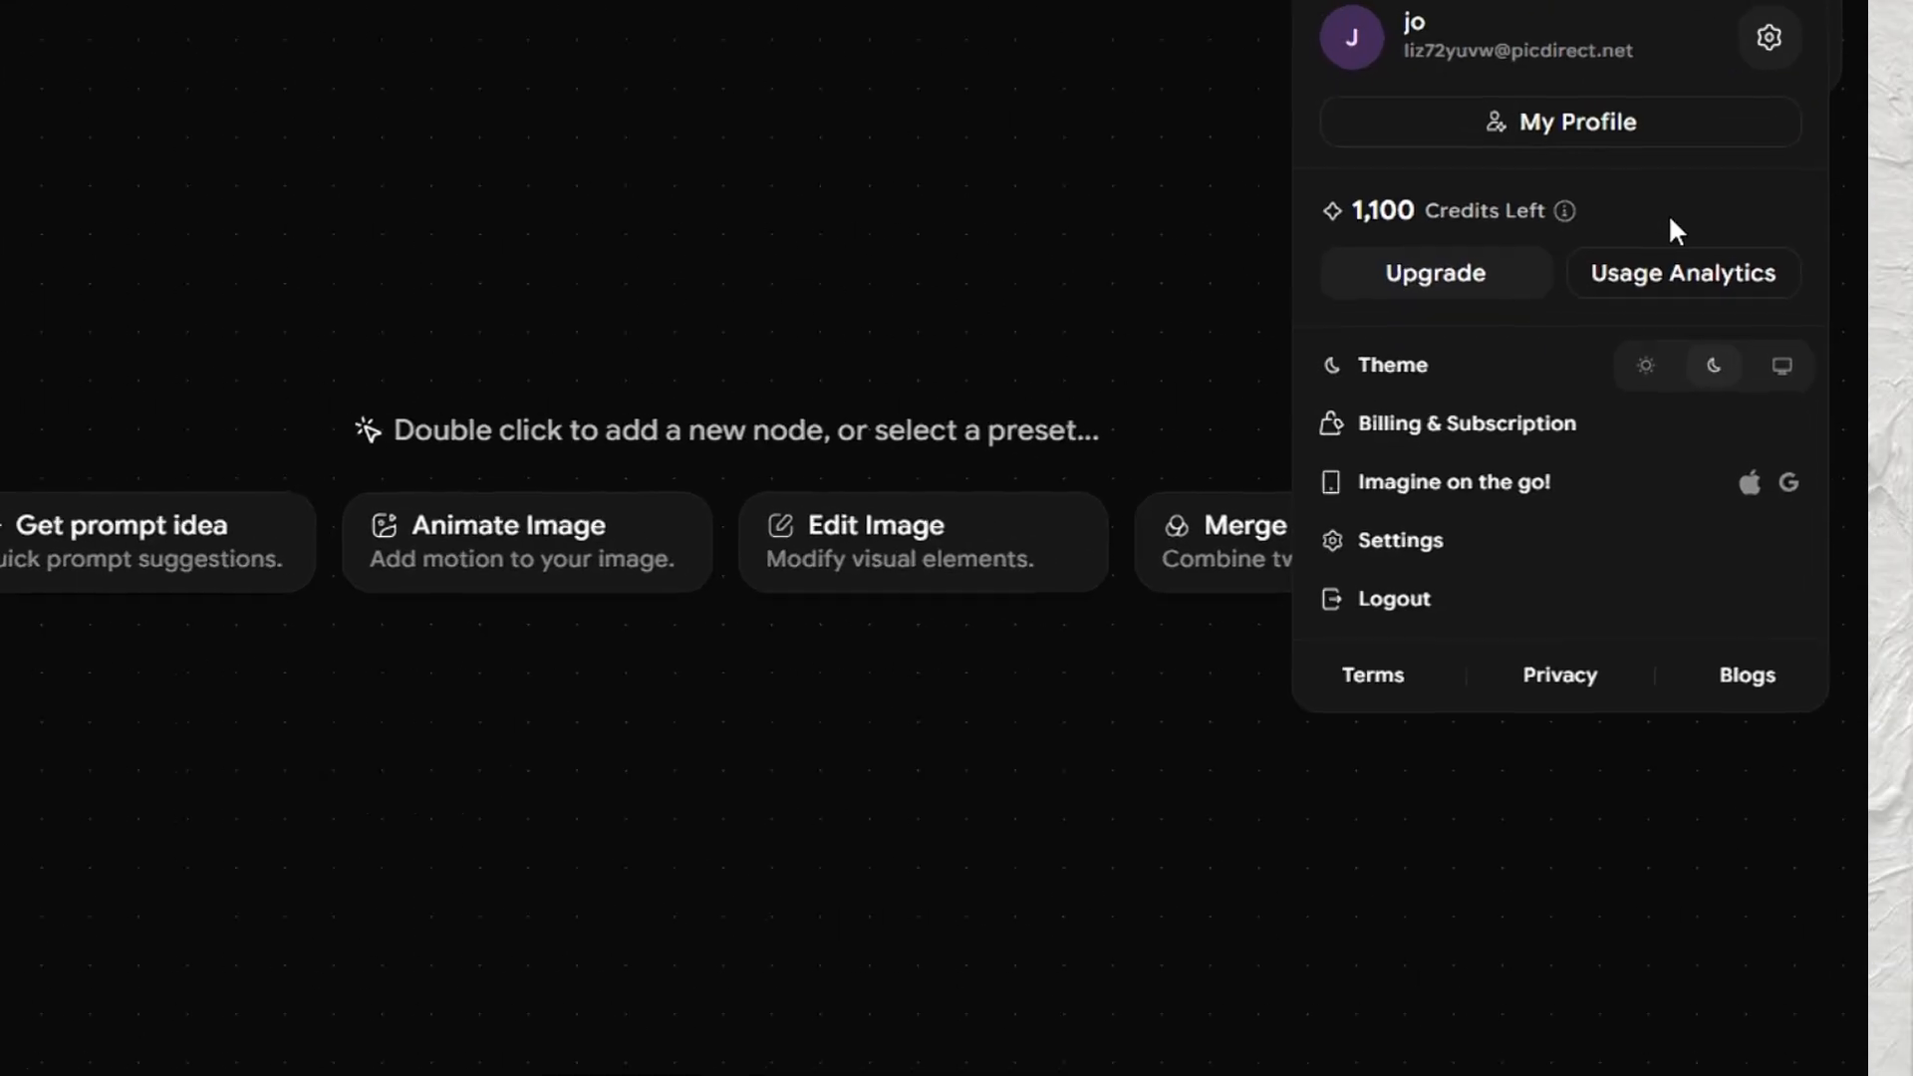
{"action": "mouse_move", "coordinate": [1556, 217]}
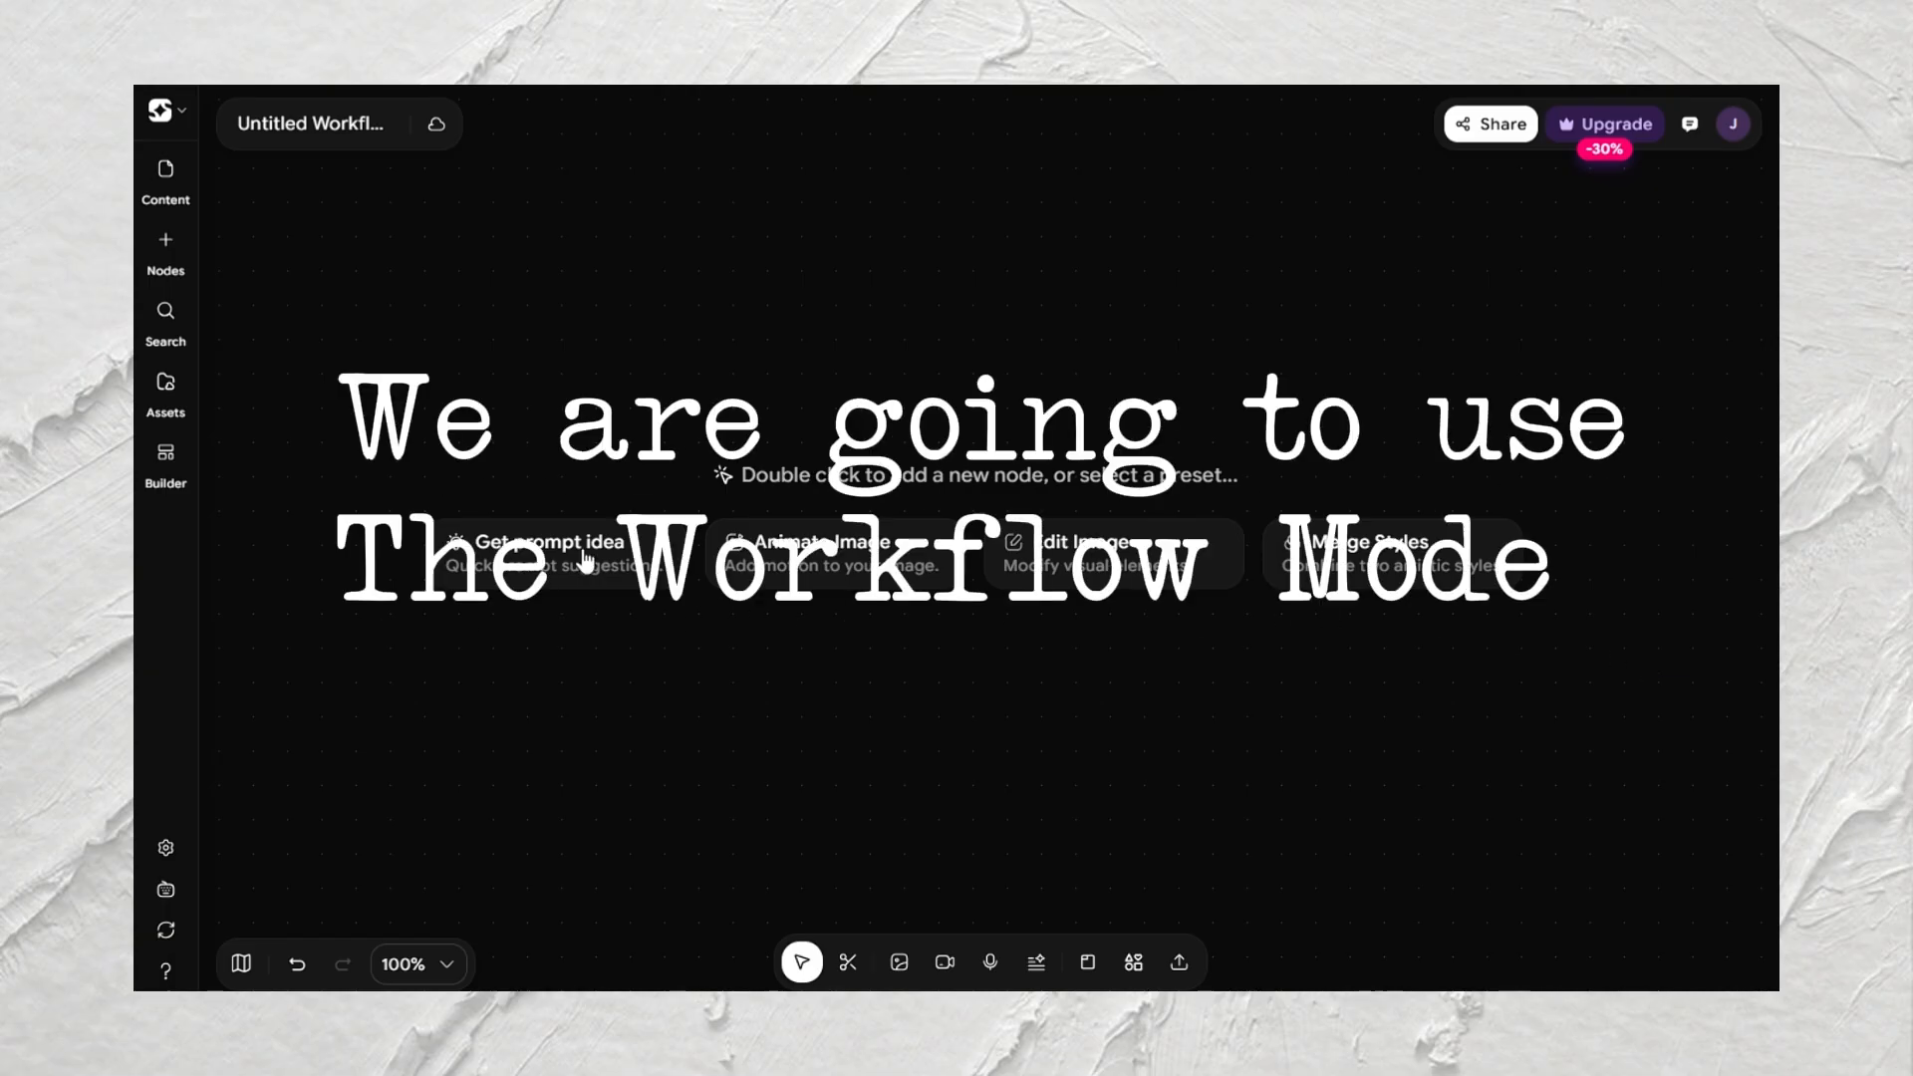
Add a Prompt node and a Video node to the empty workflow canvas
{"action": "left_click", "coordinate": [170, 249]}
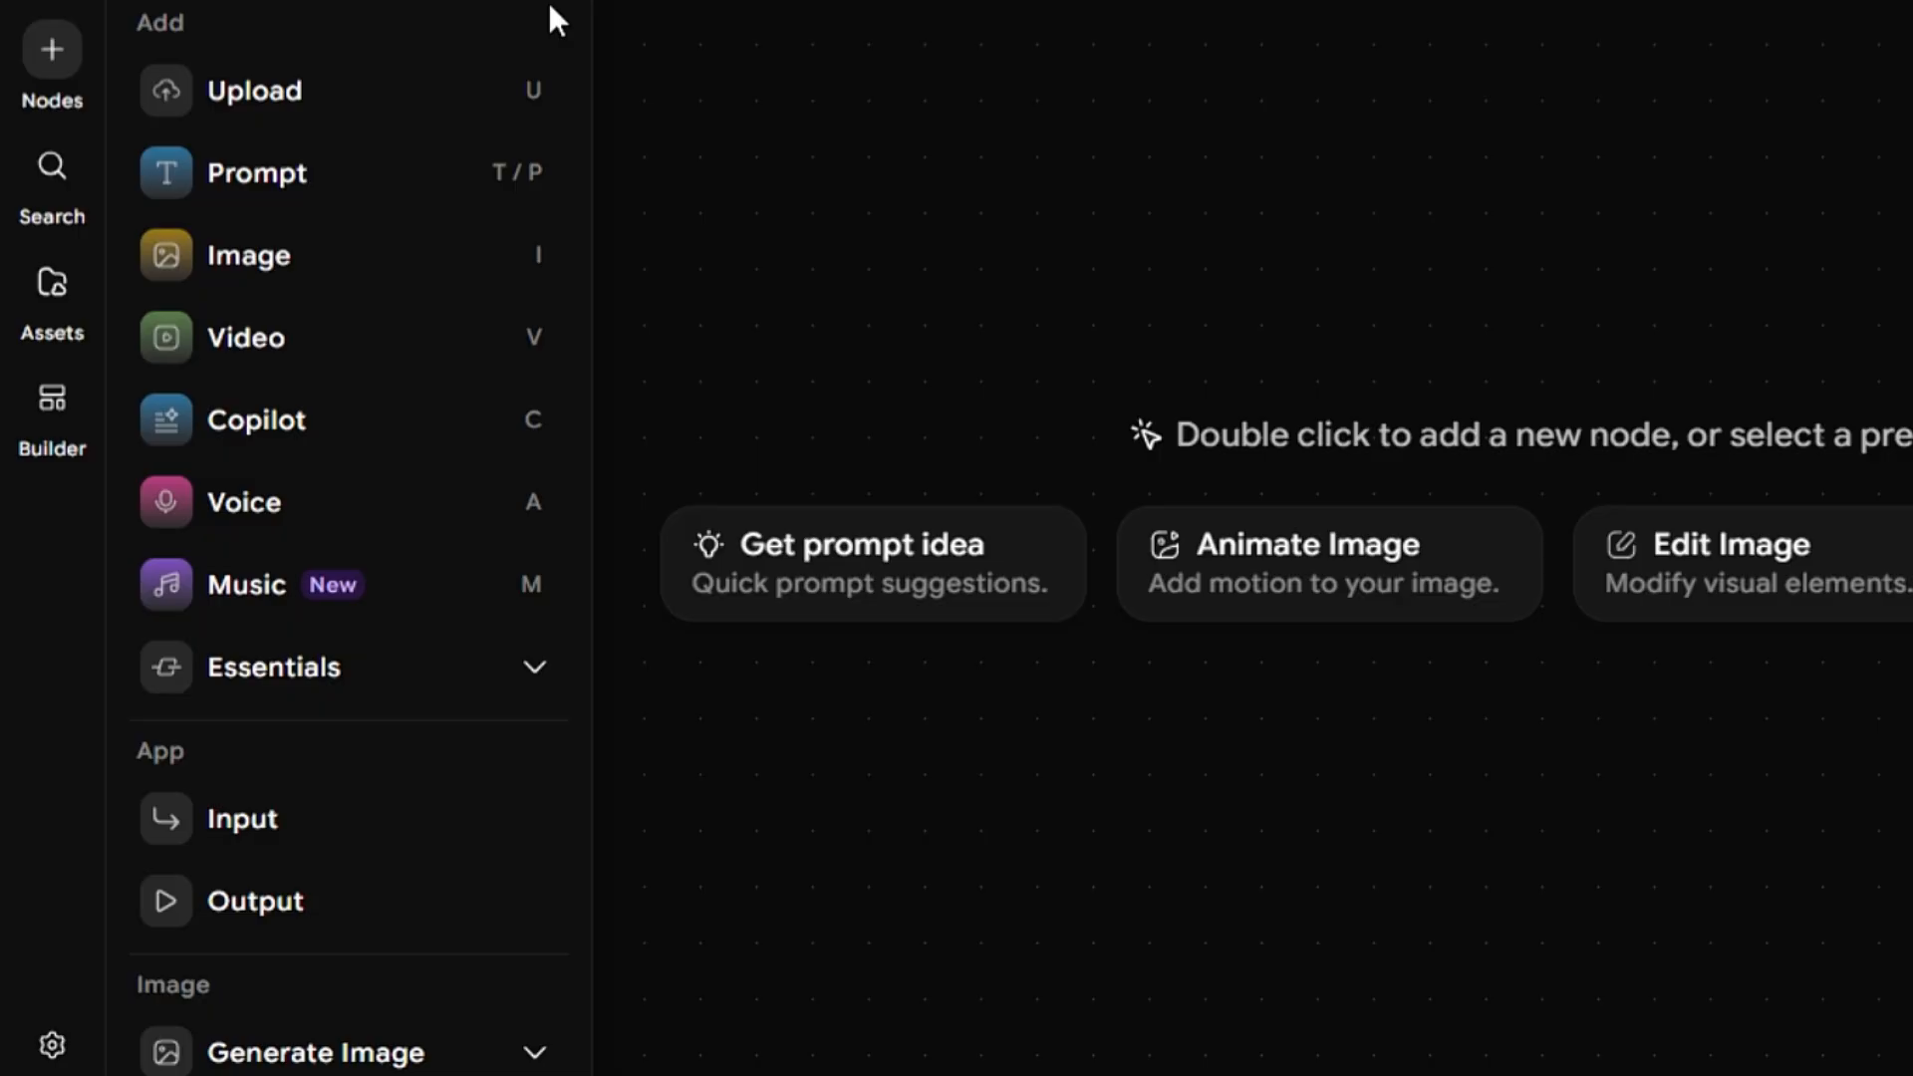
{"action": "left_click", "coordinate": [349, 179]}
{"action": "left_click", "coordinate": [366, 399]}
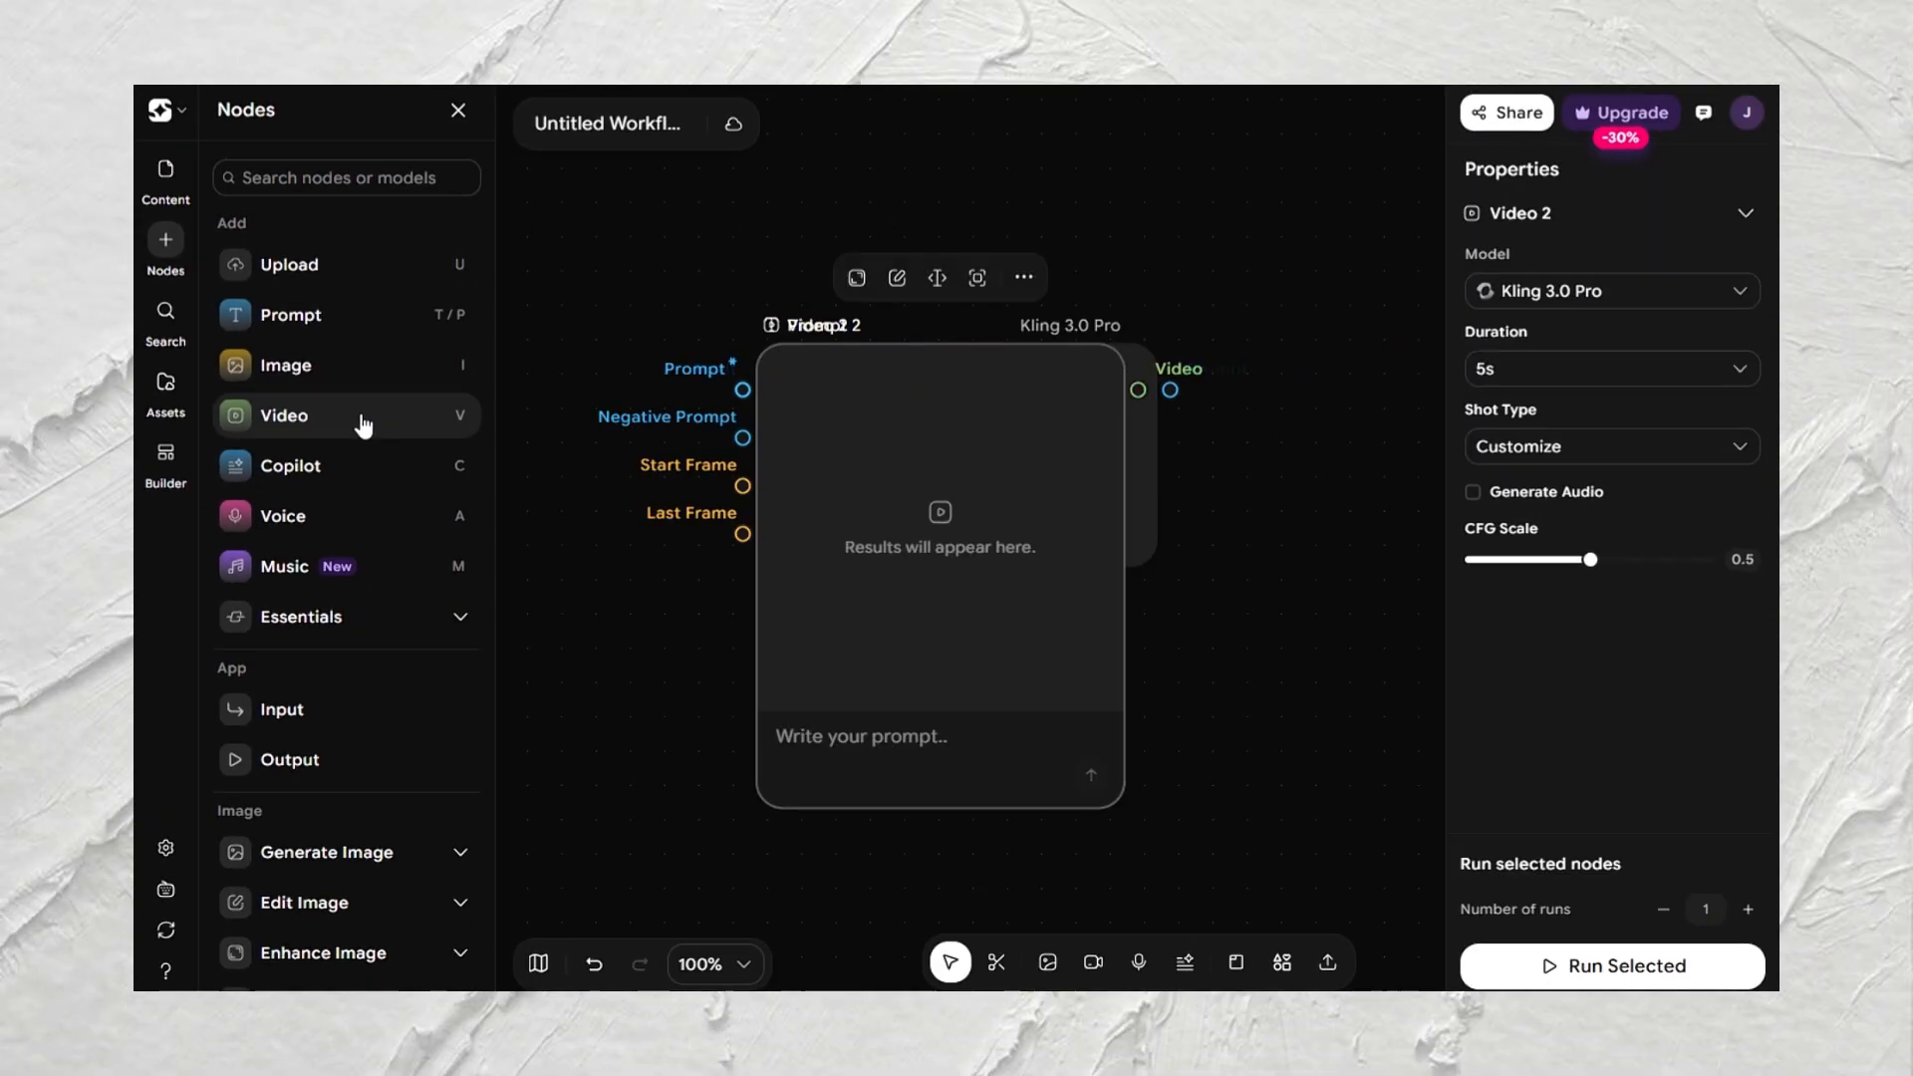
Set the Video node's model to Kling 2.5 Pro Turbo and its duration to 10s
{"action": "left_click", "coordinate": [1611, 290]}
{"action": "scroll", "coordinate": [1651, 575], "scroll_direction": "down", "scroll_amount": 3}
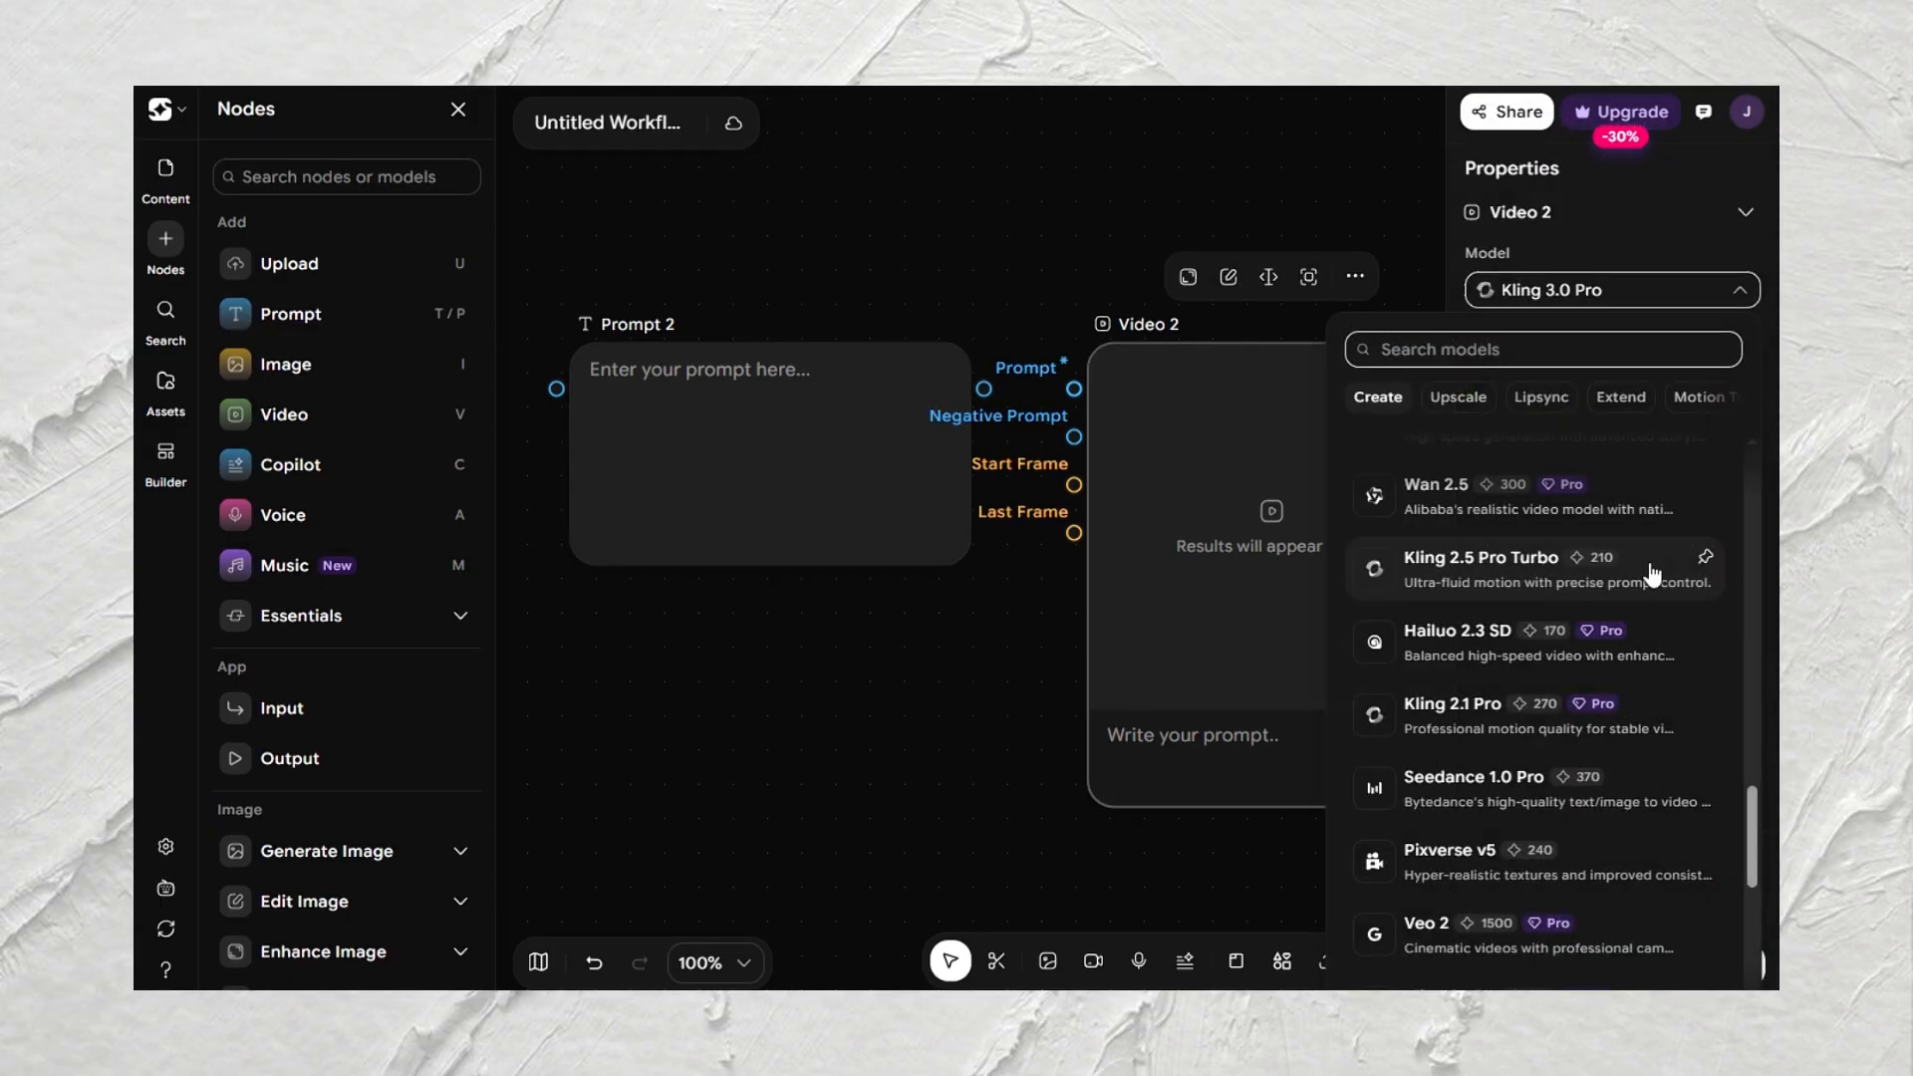
{"action": "left_click", "coordinate": [1650, 575]}
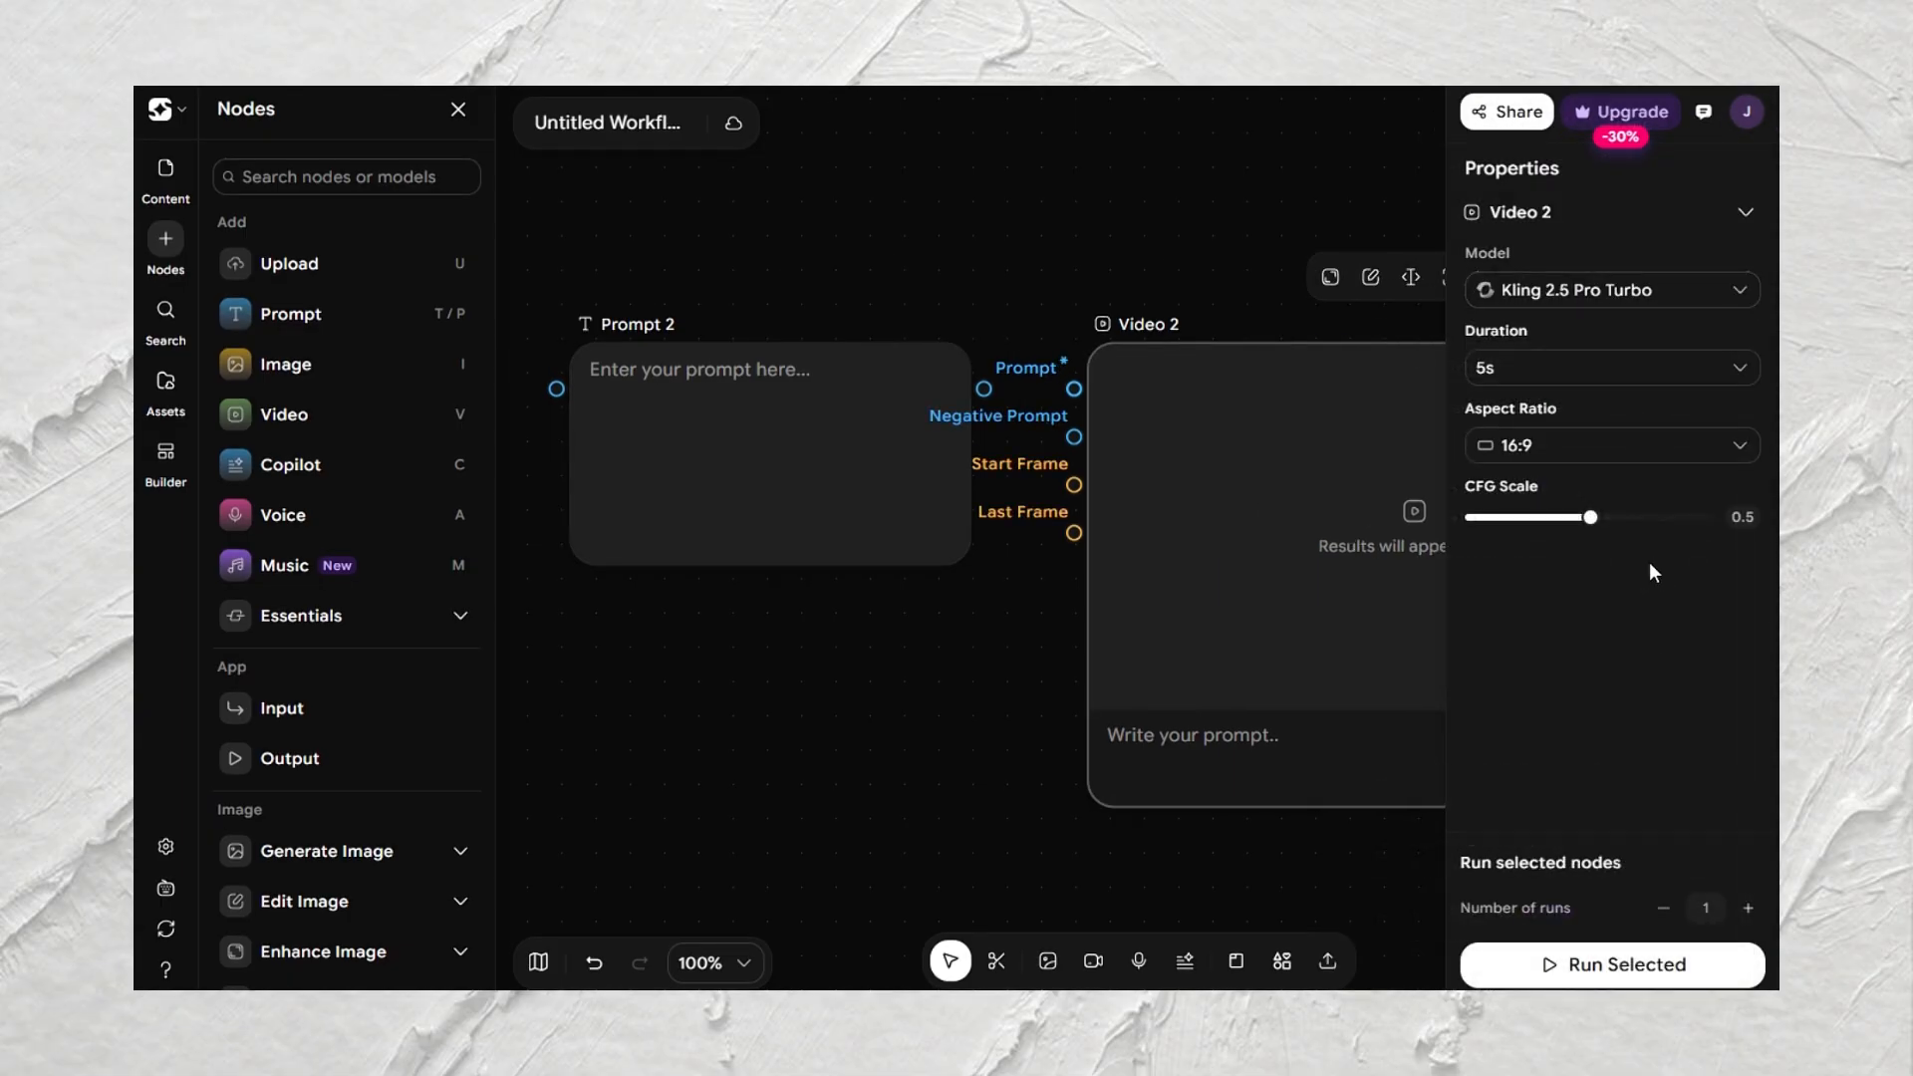
{"action": "left_click", "coordinate": [1720, 444]}
{"action": "left_click", "coordinate": [1723, 445]}
{"action": "left_click", "coordinate": [1736, 377]}
{"action": "left_click", "coordinate": [1670, 495]}
Generate the video from a pasted prompt of a tearful woman looking at her phone, linking the Prompt node to the Video node
{"action": "key", "text": "ctrl+v"}
{"action": "left_click_drag", "start_coordinate": [984, 388], "coordinate": [1053, 398]}
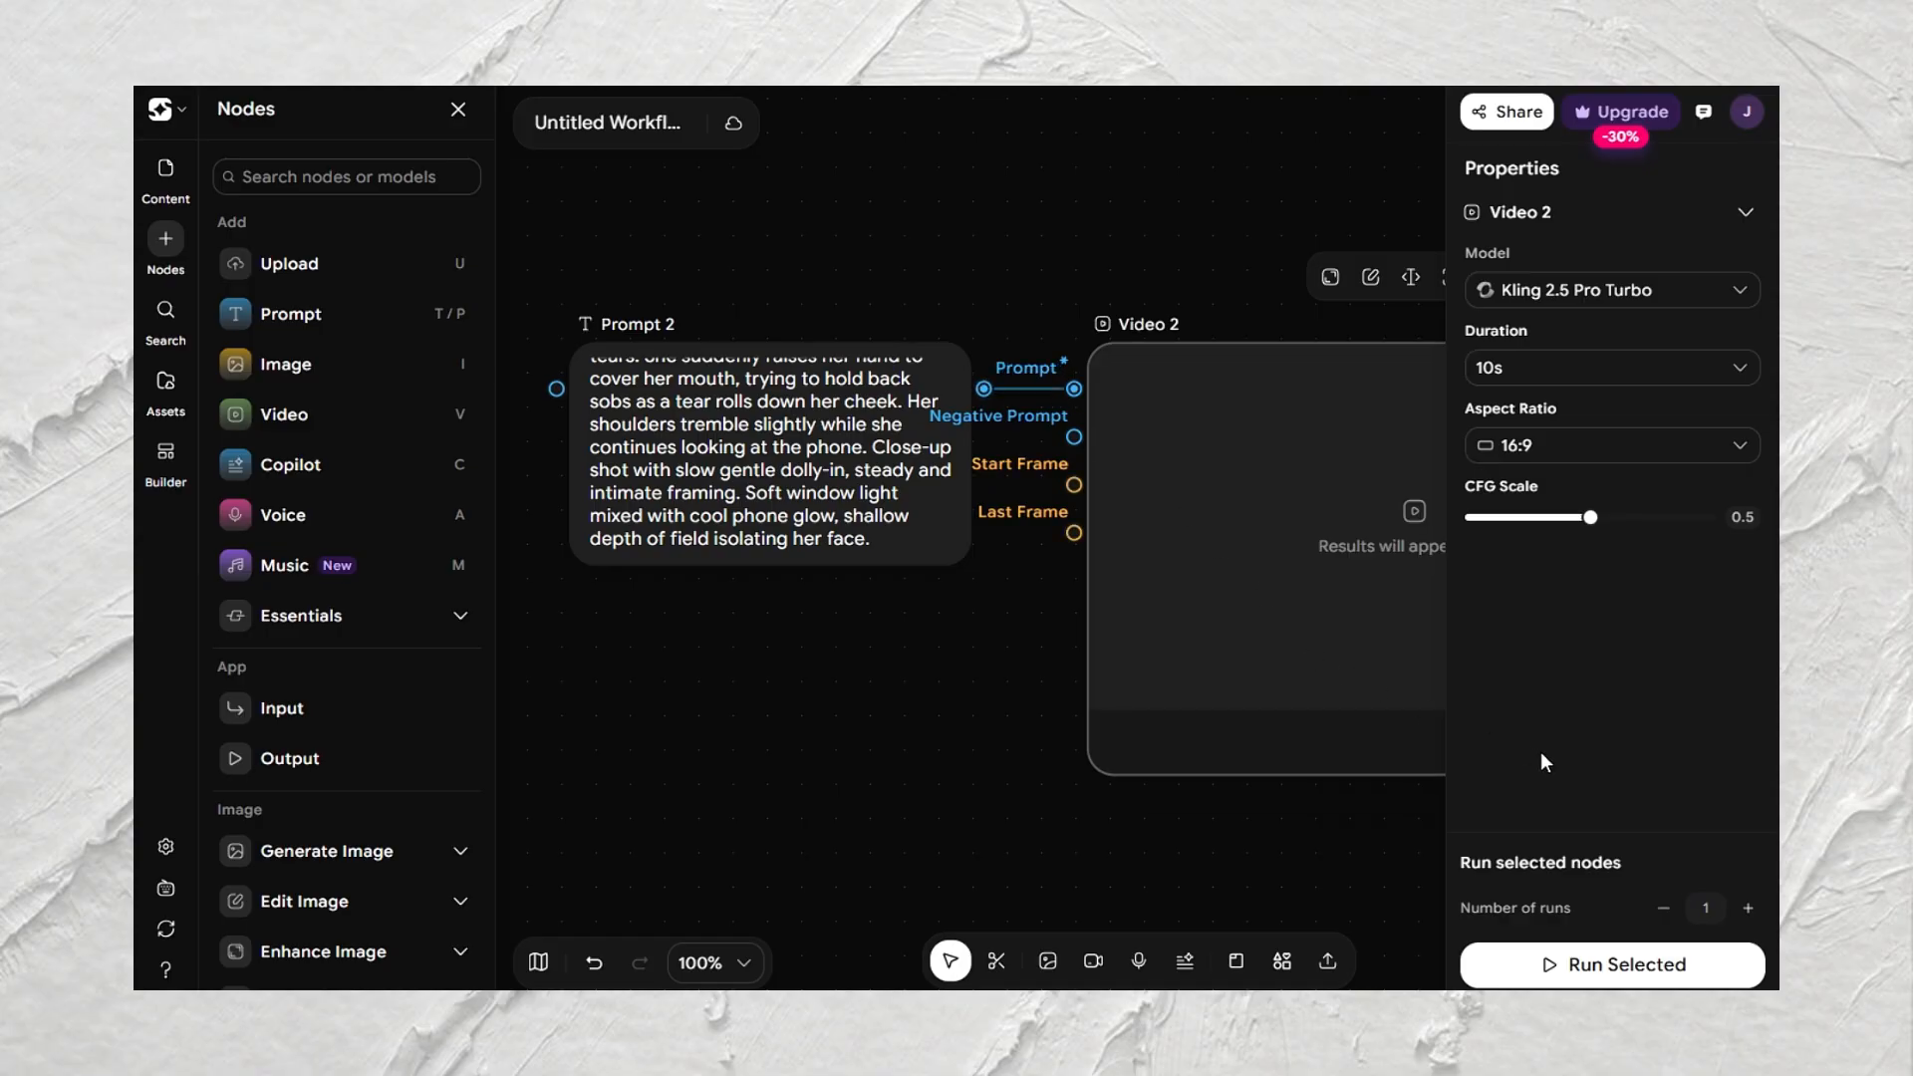
{"action": "left_click", "coordinate": [1583, 967]}
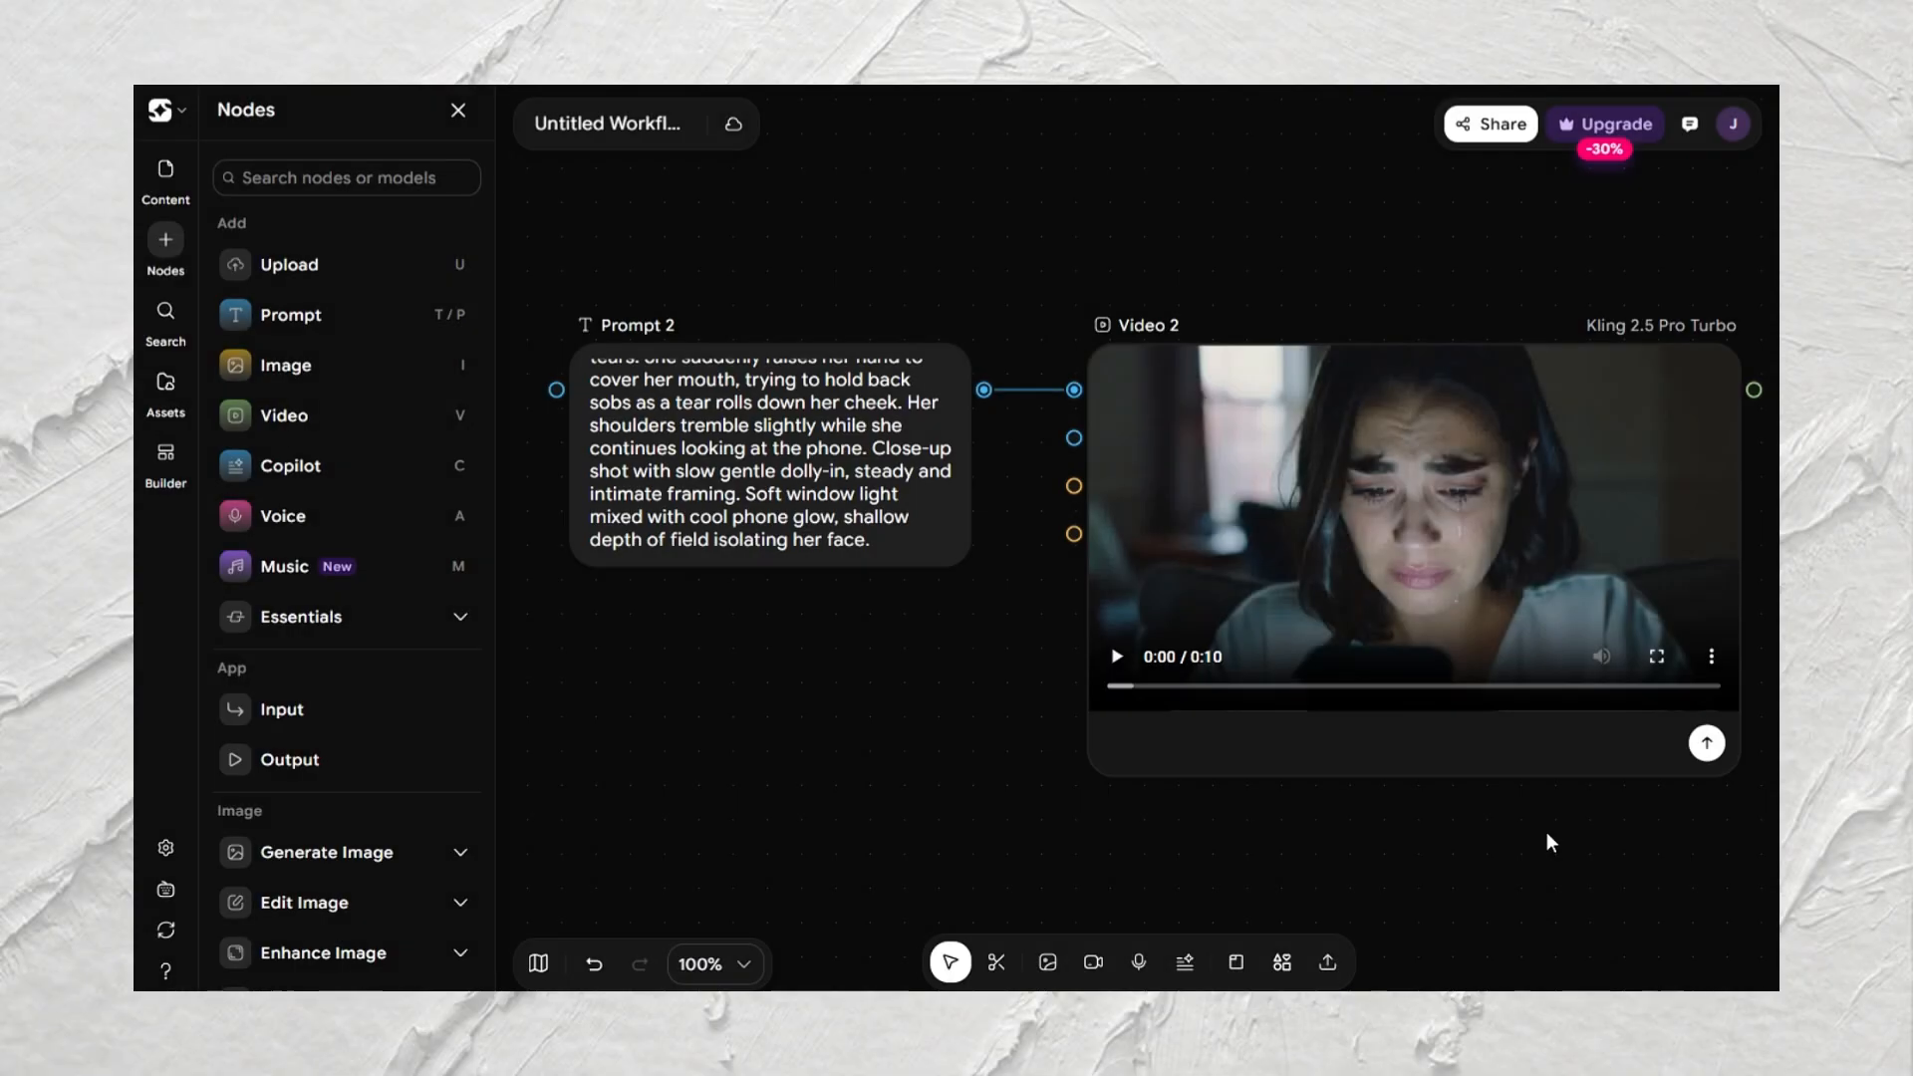
Play the generated video of the crying woman in full screen
{"action": "left_click", "coordinate": [1115, 657]}
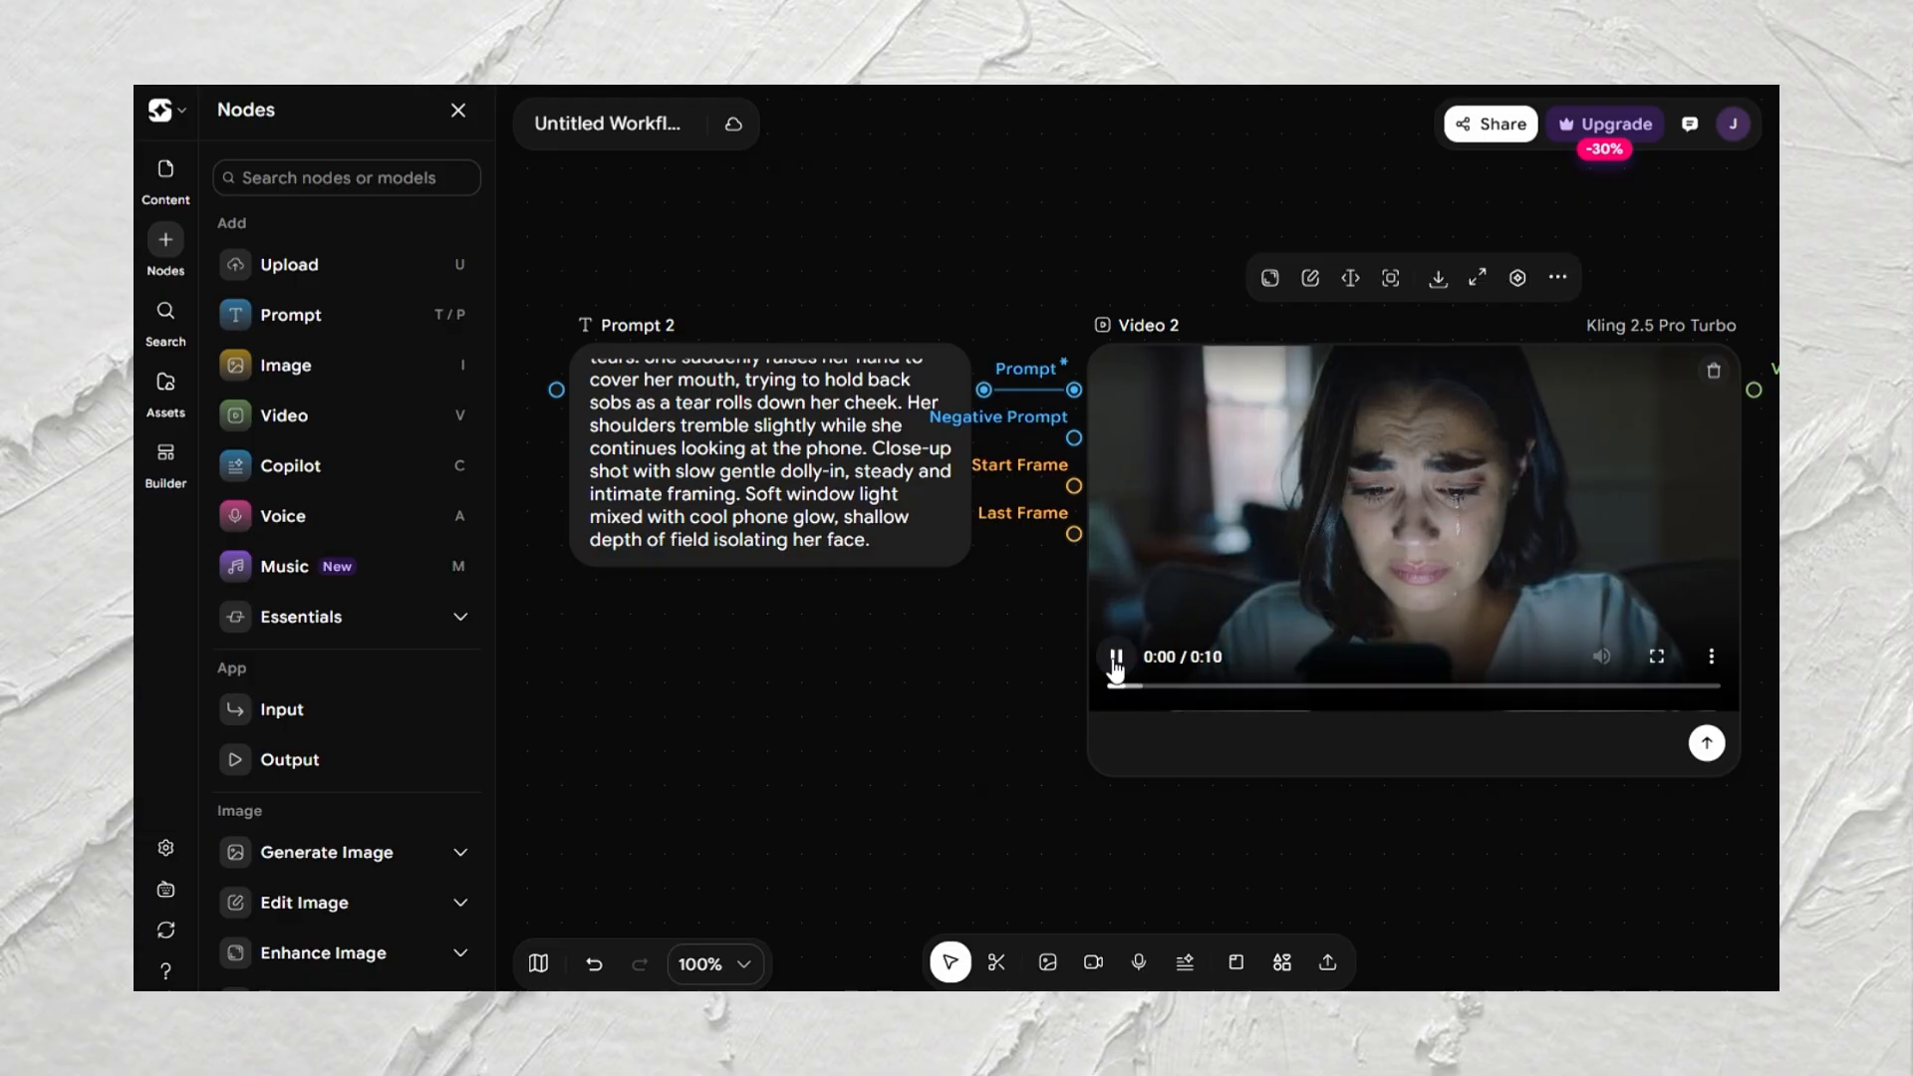
{"action": "left_click", "coordinate": [1655, 656]}
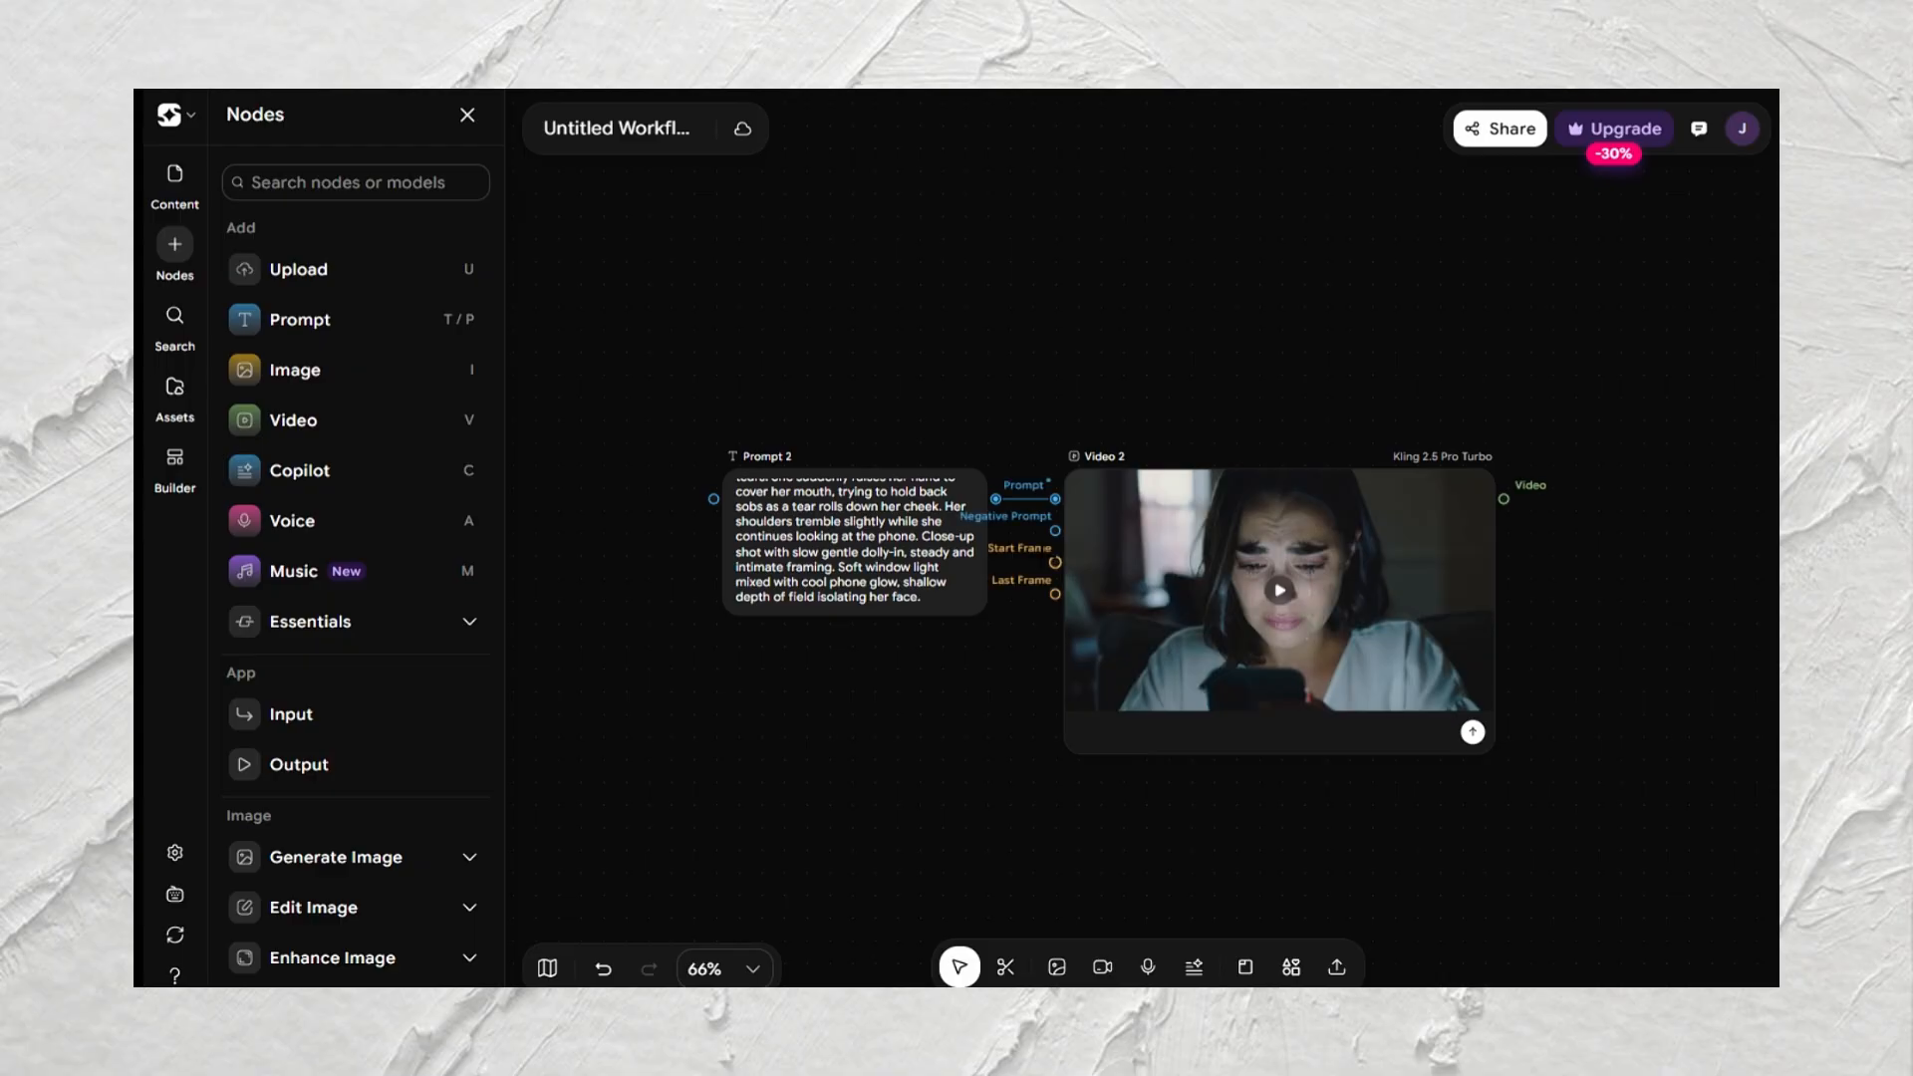
Add an Image node feeding the video's start frame, and place a new Prompt node beside it as its prompt input
{"action": "left_click_drag", "start_coordinate": [996, 417], "coordinate": [1002, 297]}
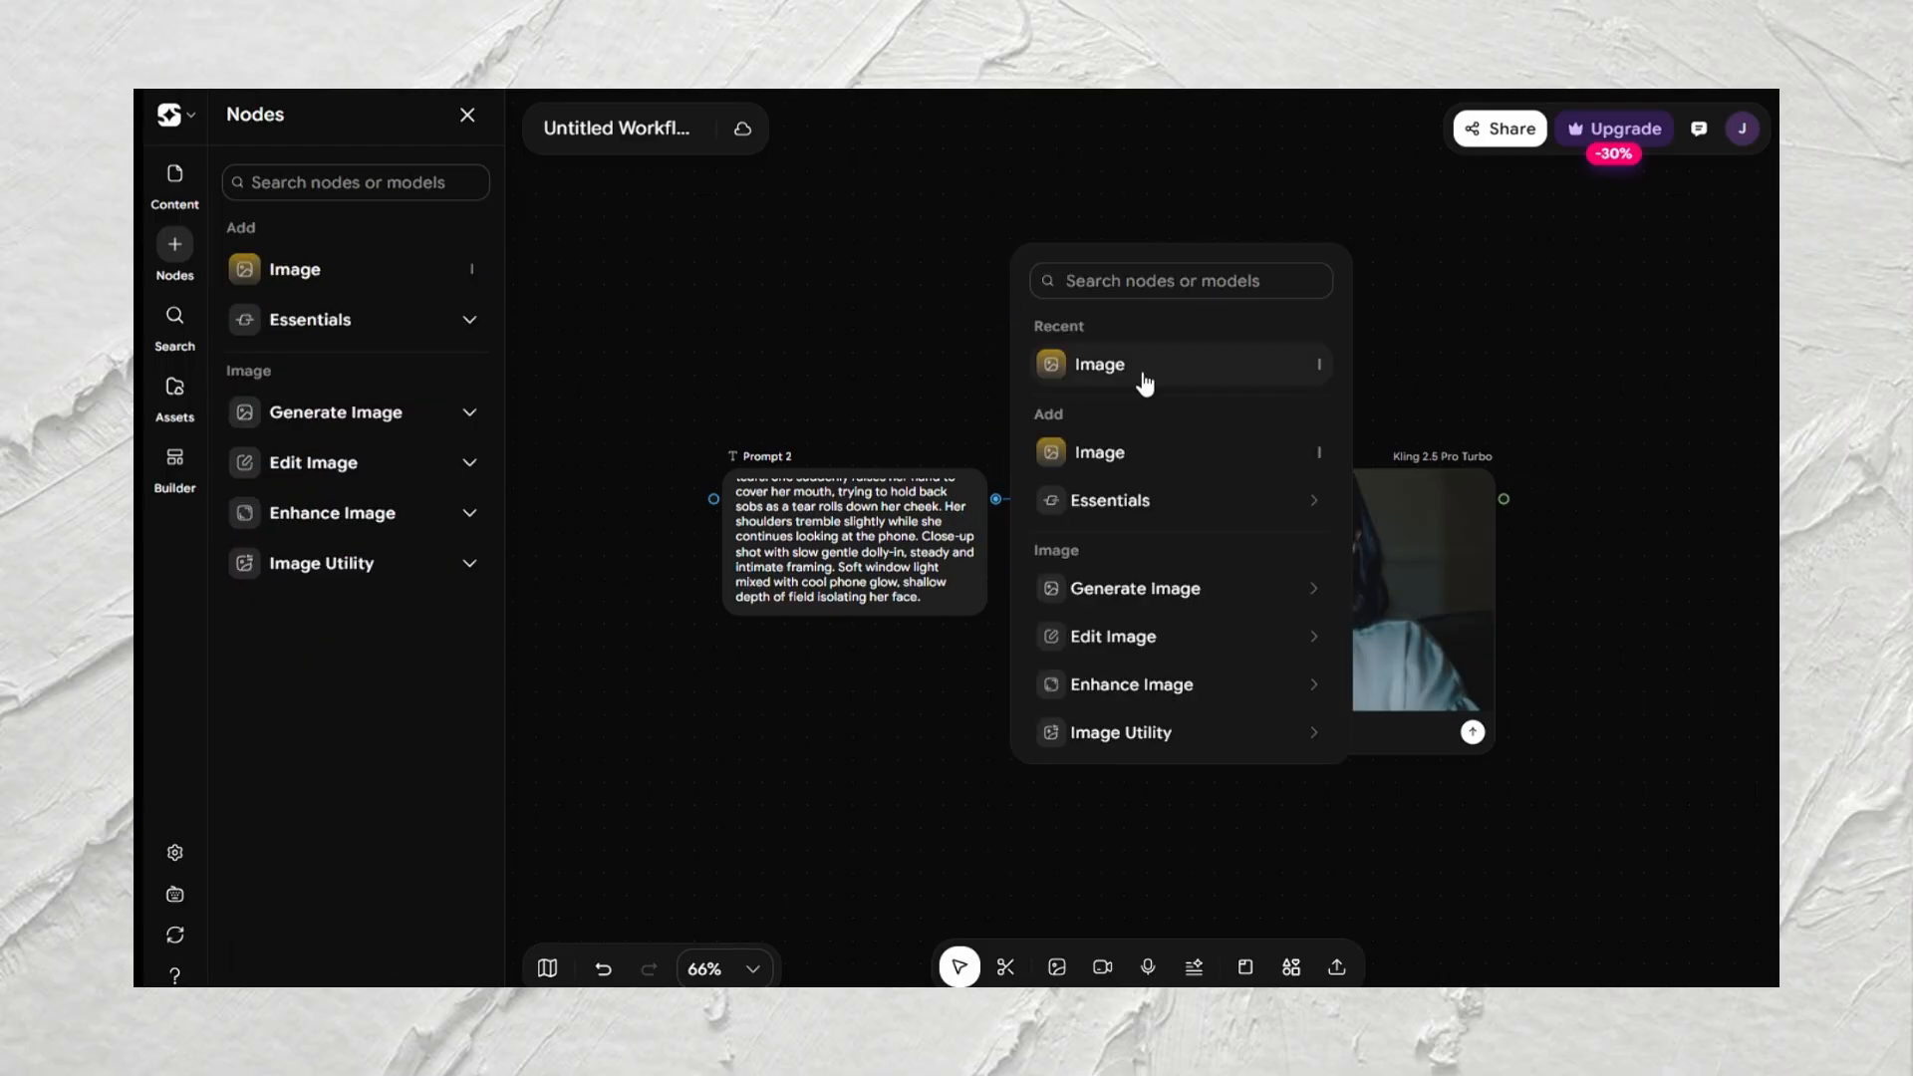
{"action": "left_click", "coordinate": [1161, 458]}
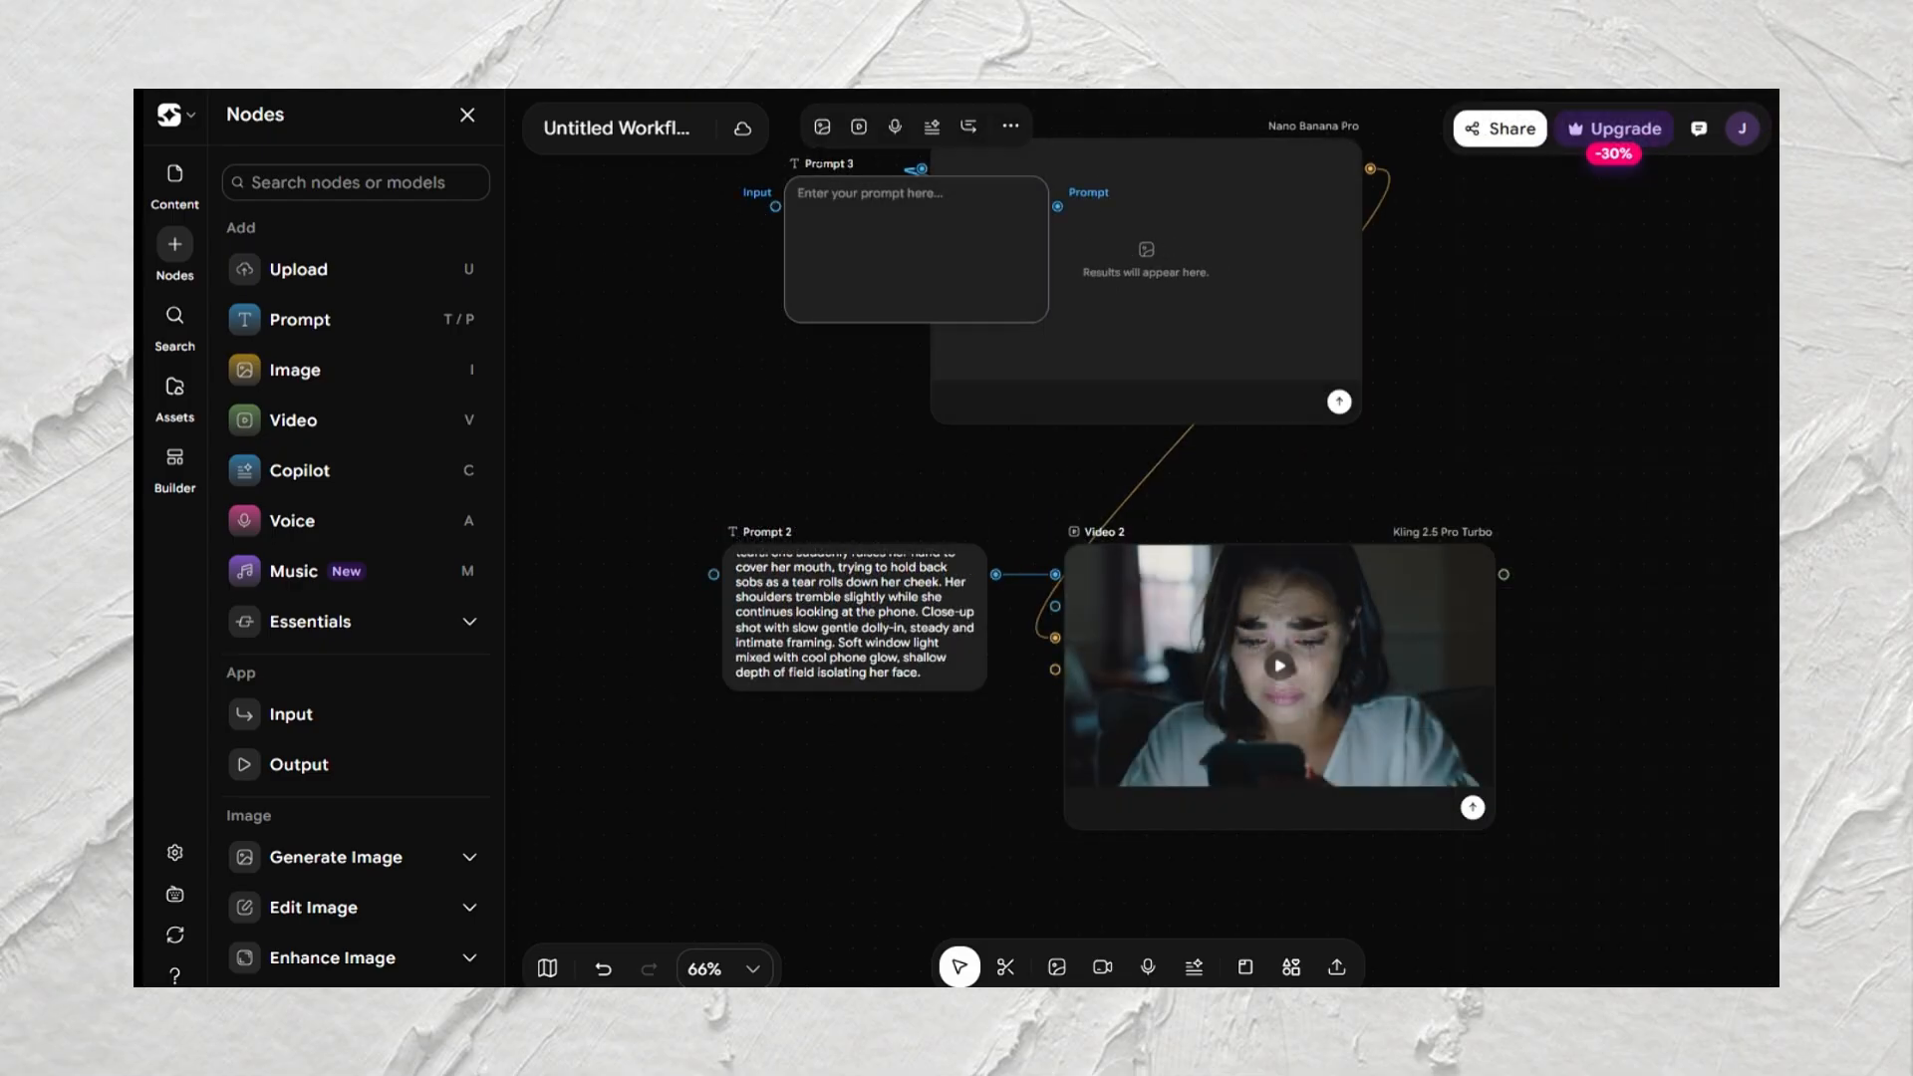
{"action": "left_click_drag", "start_coordinate": [814, 173], "coordinate": [658, 229]}
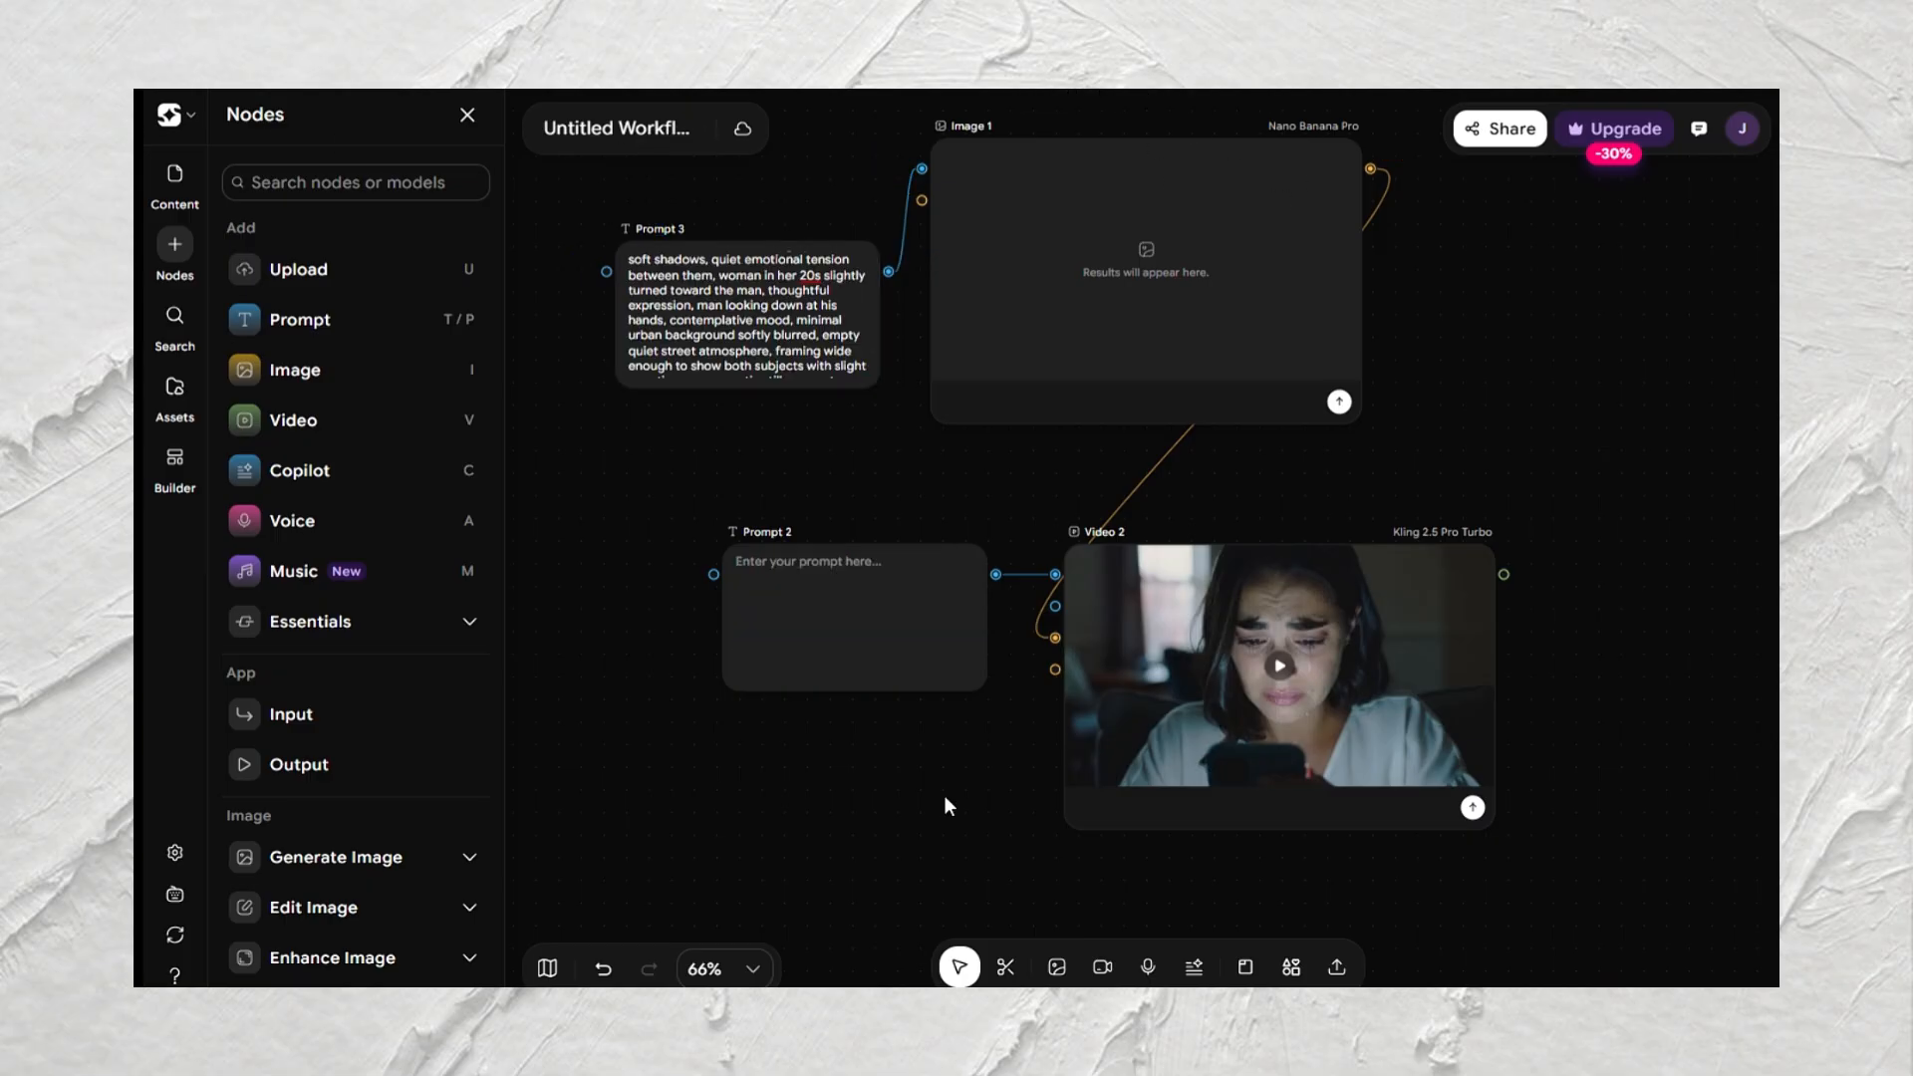
Fill the Video node's emptied prompt with the pasted two-shot dialogue scene on concrete steps at sunset
{"action": "left_click", "coordinate": [871, 578]}
{"action": "key", "text": "ctrl+v"}
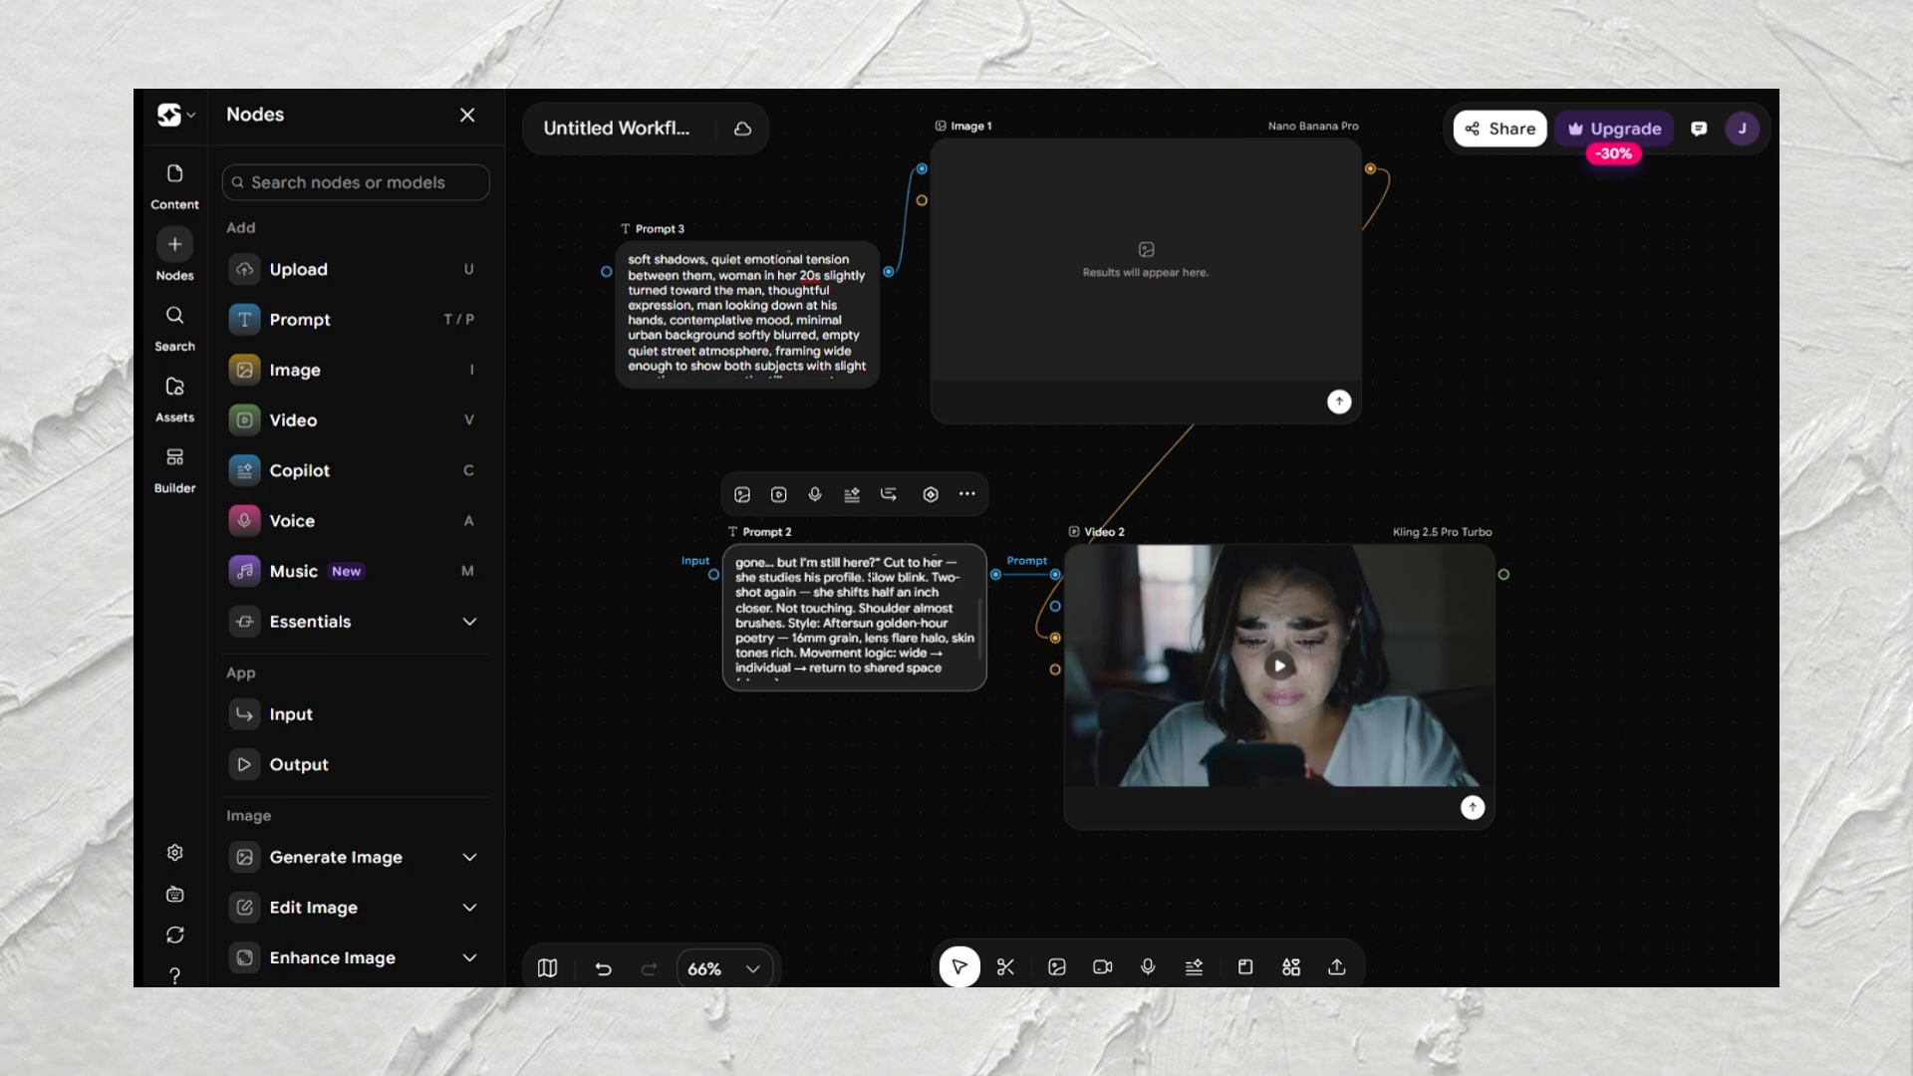
{"action": "left_click", "coordinate": [1015, 761]}
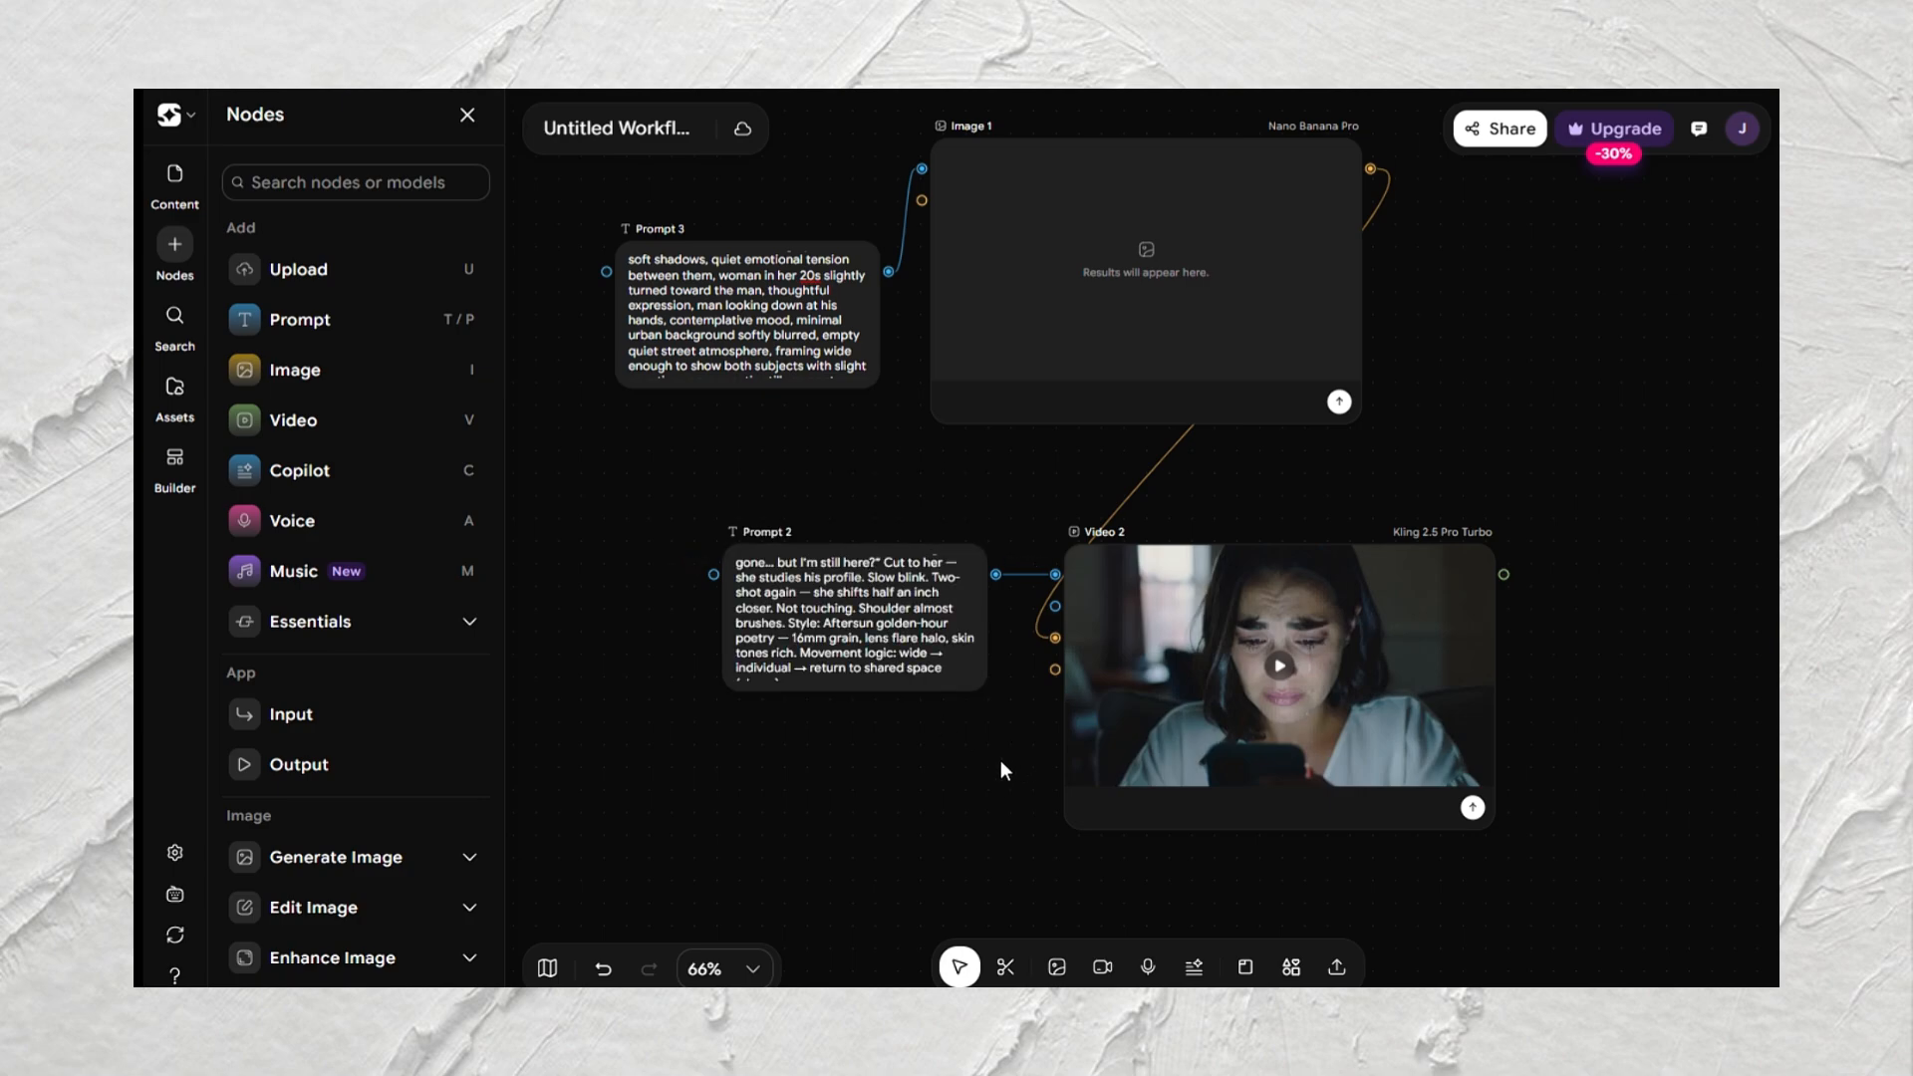
Select all nodes in the workflow and run them to generate the start image and the video
{"action": "scroll", "coordinate": [1000, 767], "scroll_direction": "up", "scroll_amount": 3}
{"action": "scroll", "coordinate": [1000, 776], "scroll_direction": "down", "scroll_amount": 3}
{"action": "scroll", "coordinate": [998, 773], "scroll_direction": "up", "scroll_amount": 3}
{"action": "key", "text": "ctrl+a"}
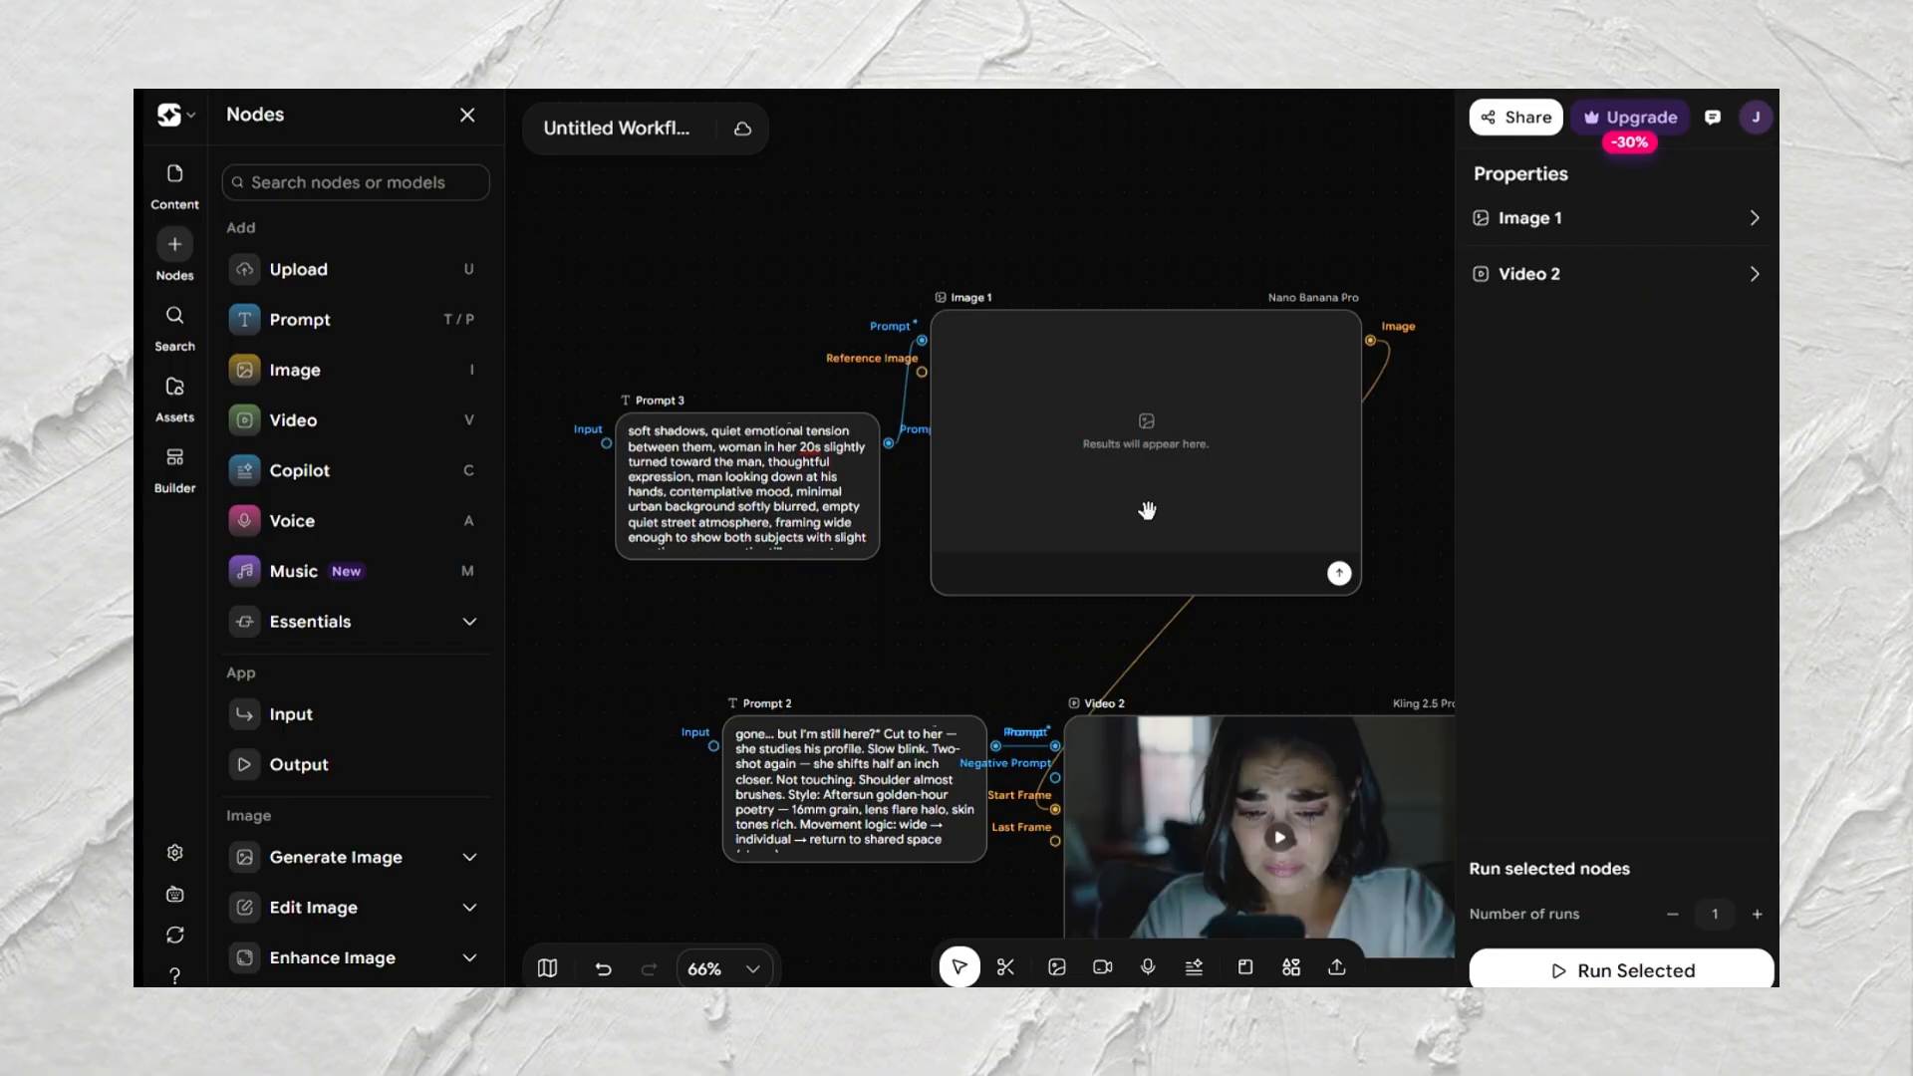
{"action": "left_click", "coordinate": [1569, 968]}
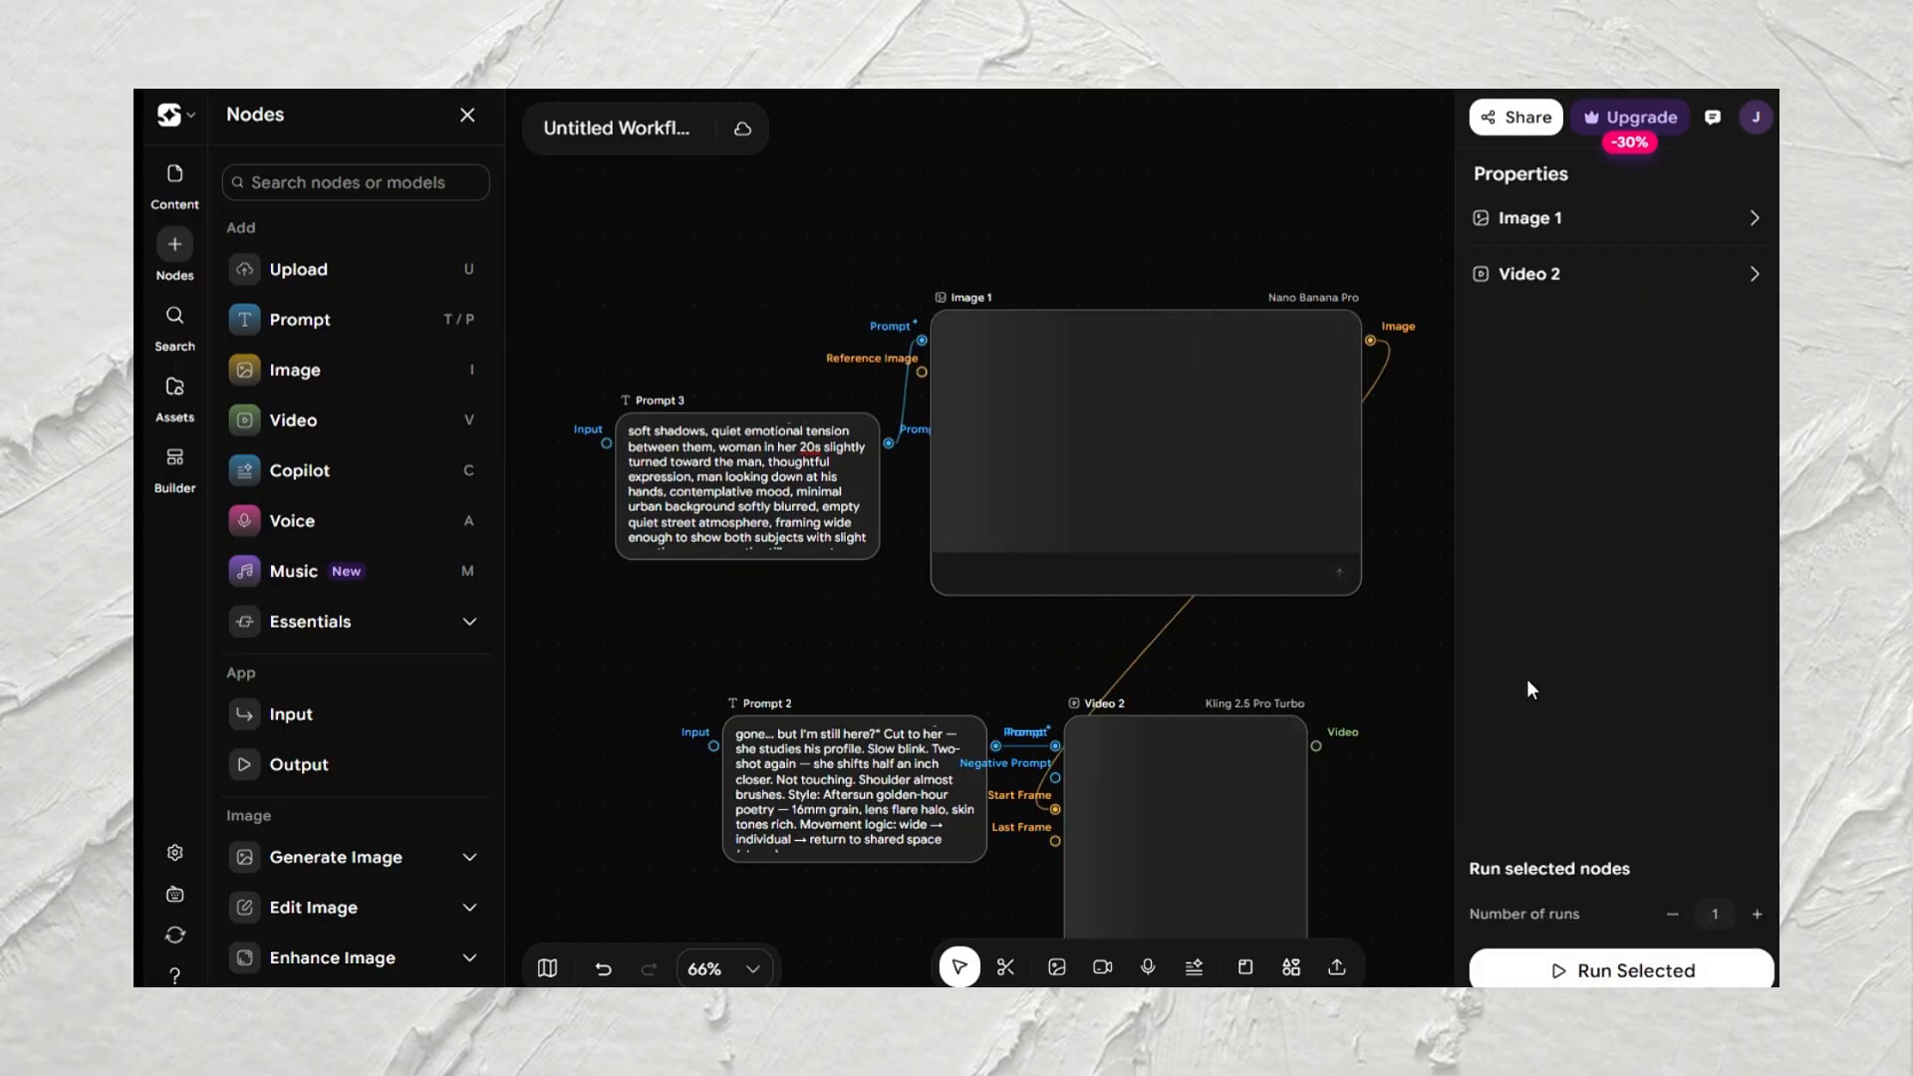
Play the generated video of the couple sitting on the steps at sunset
{"action": "scroll", "coordinate": [1399, 625], "scroll_direction": "down", "scroll_amount": 3}
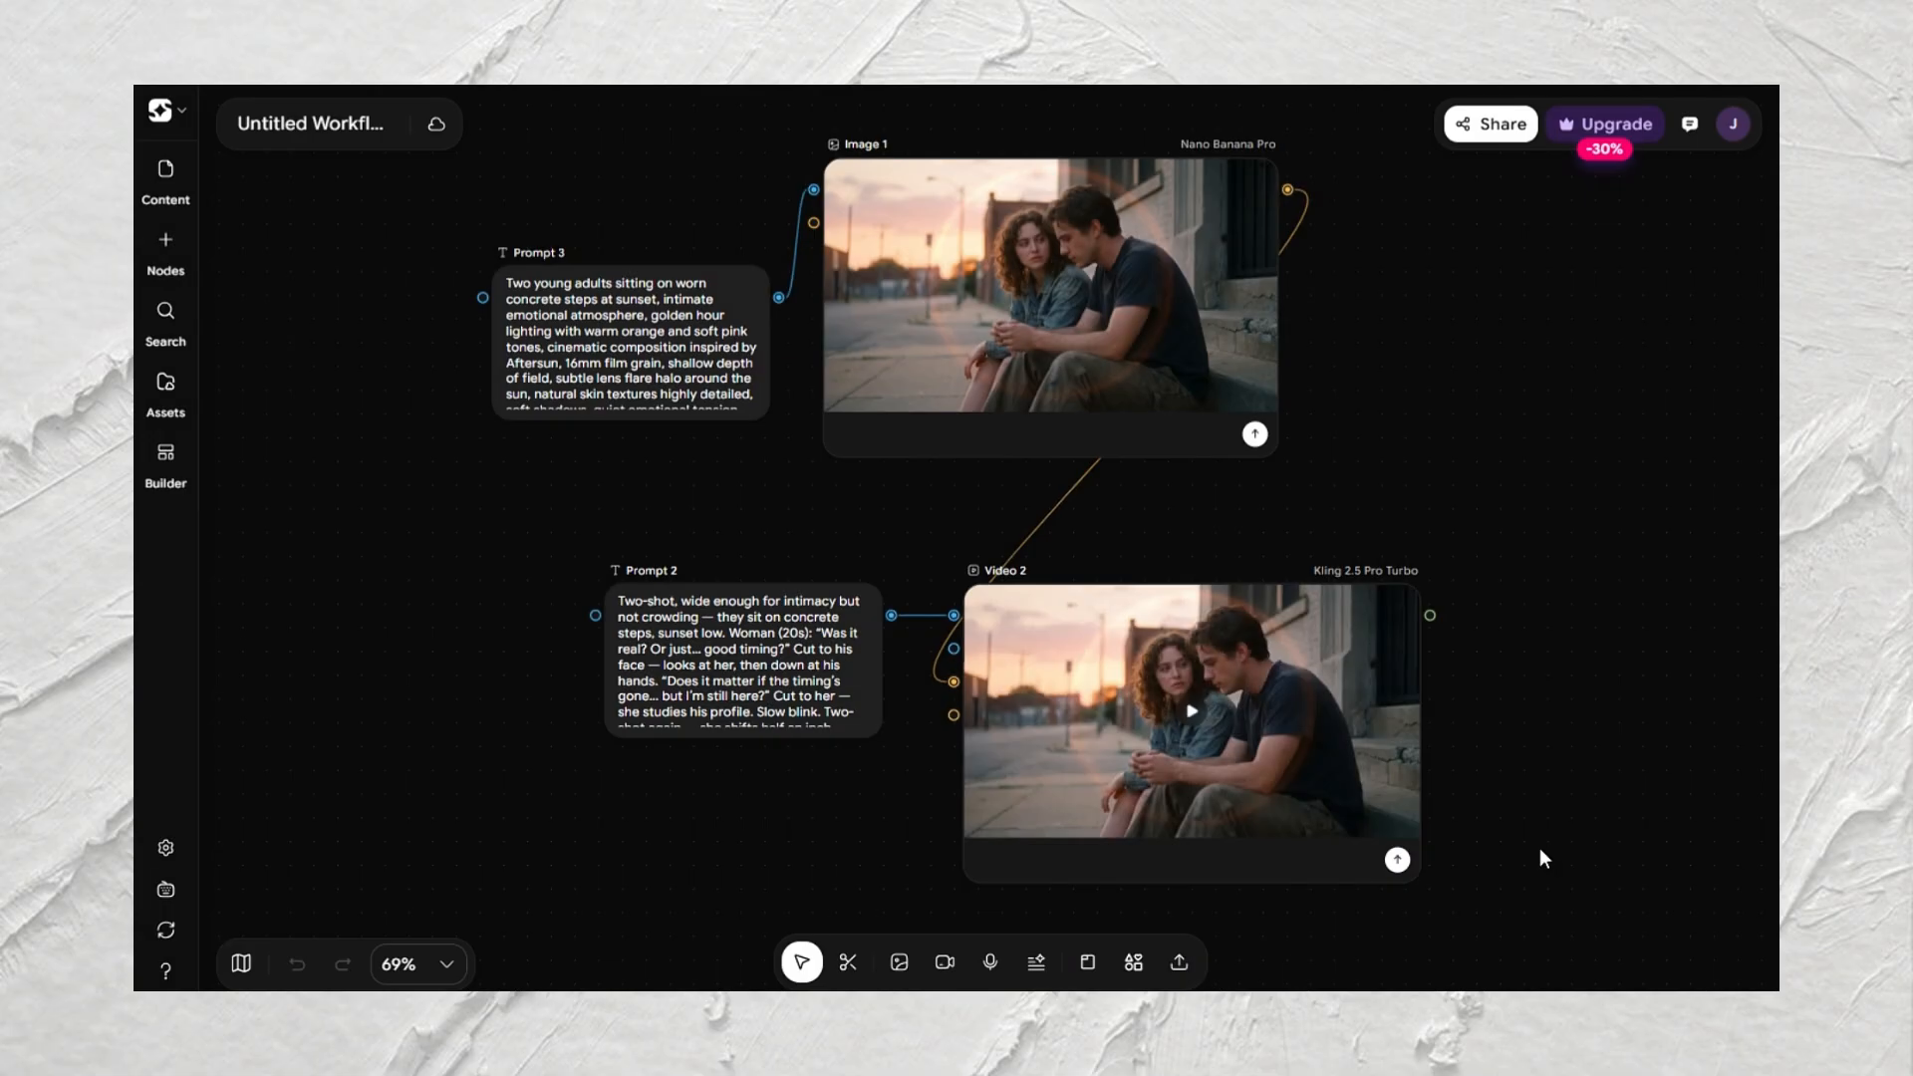
{"action": "left_click", "coordinate": [1195, 725]}
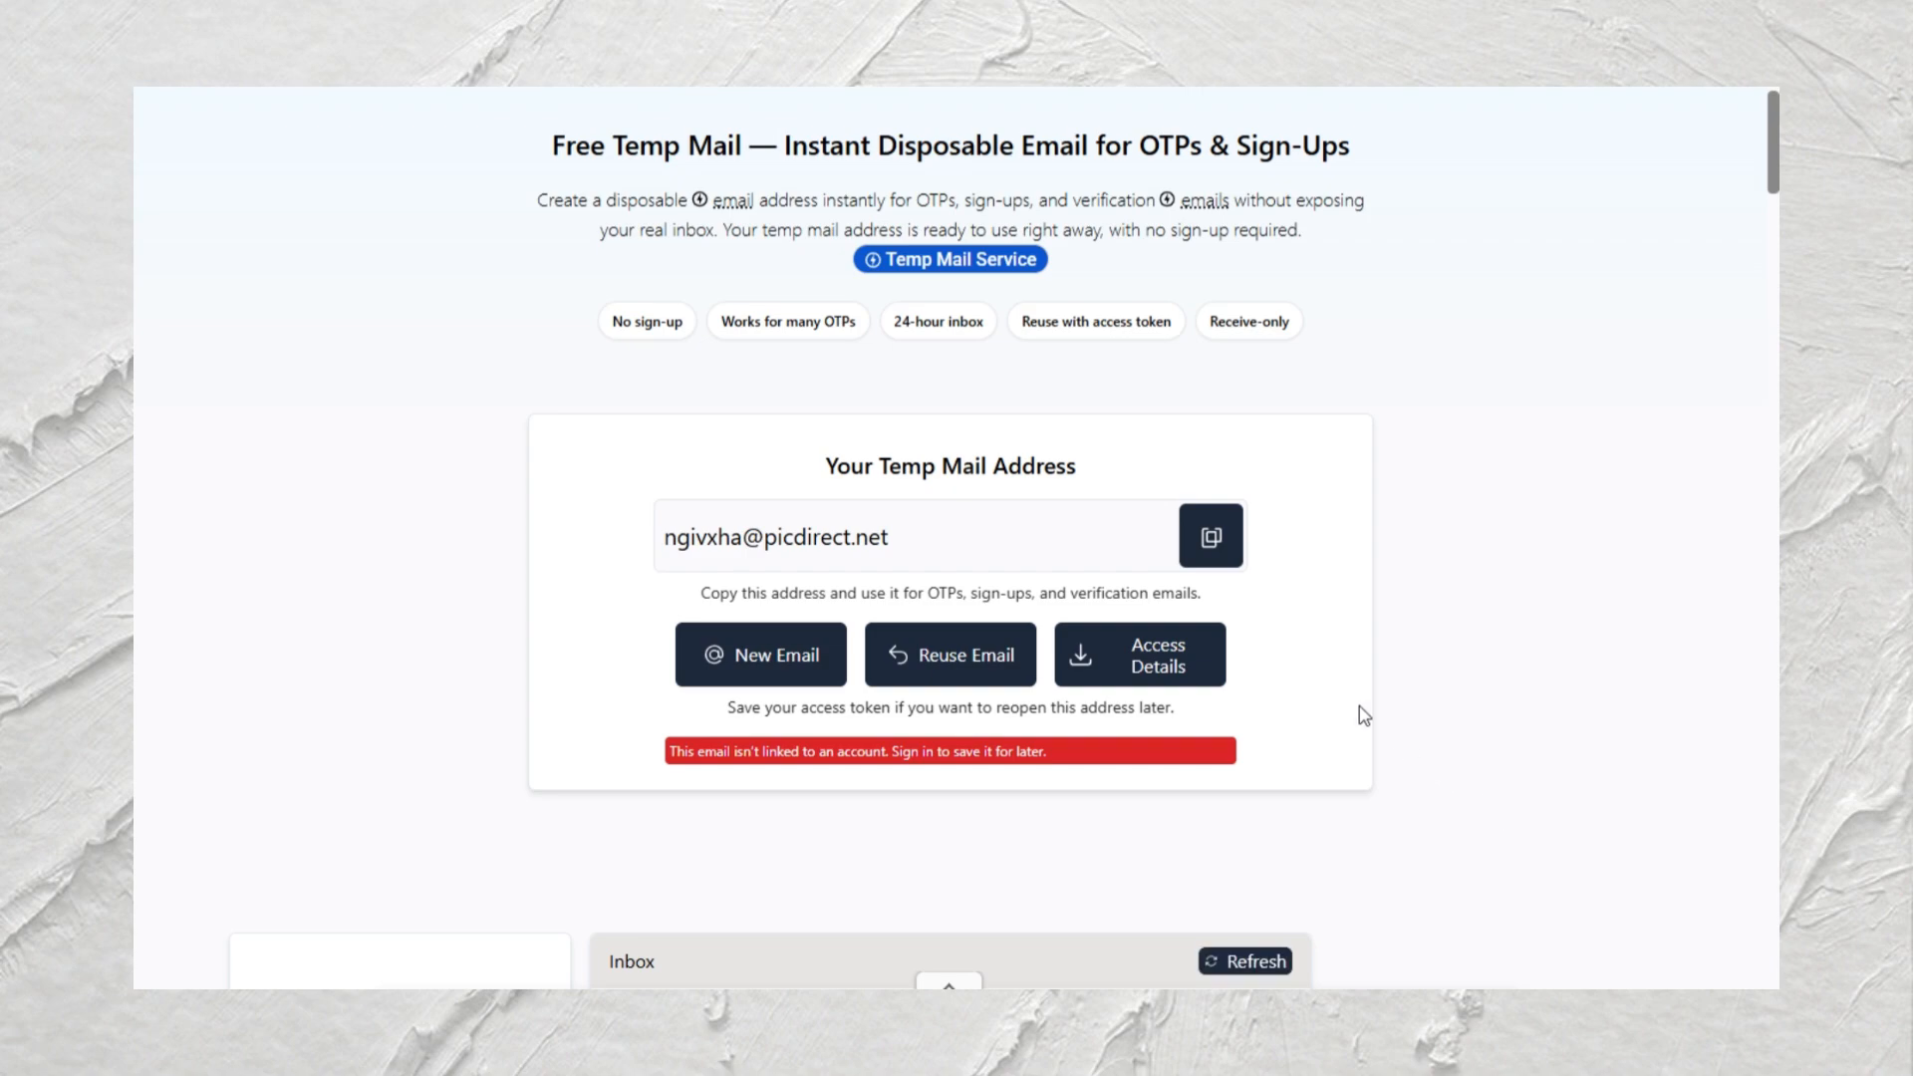
Sign in to ImagineArt with a new disposable email address copied from the temp mail site, and view the account's credit details
{"action": "left_click", "coordinate": [1231, 547]}
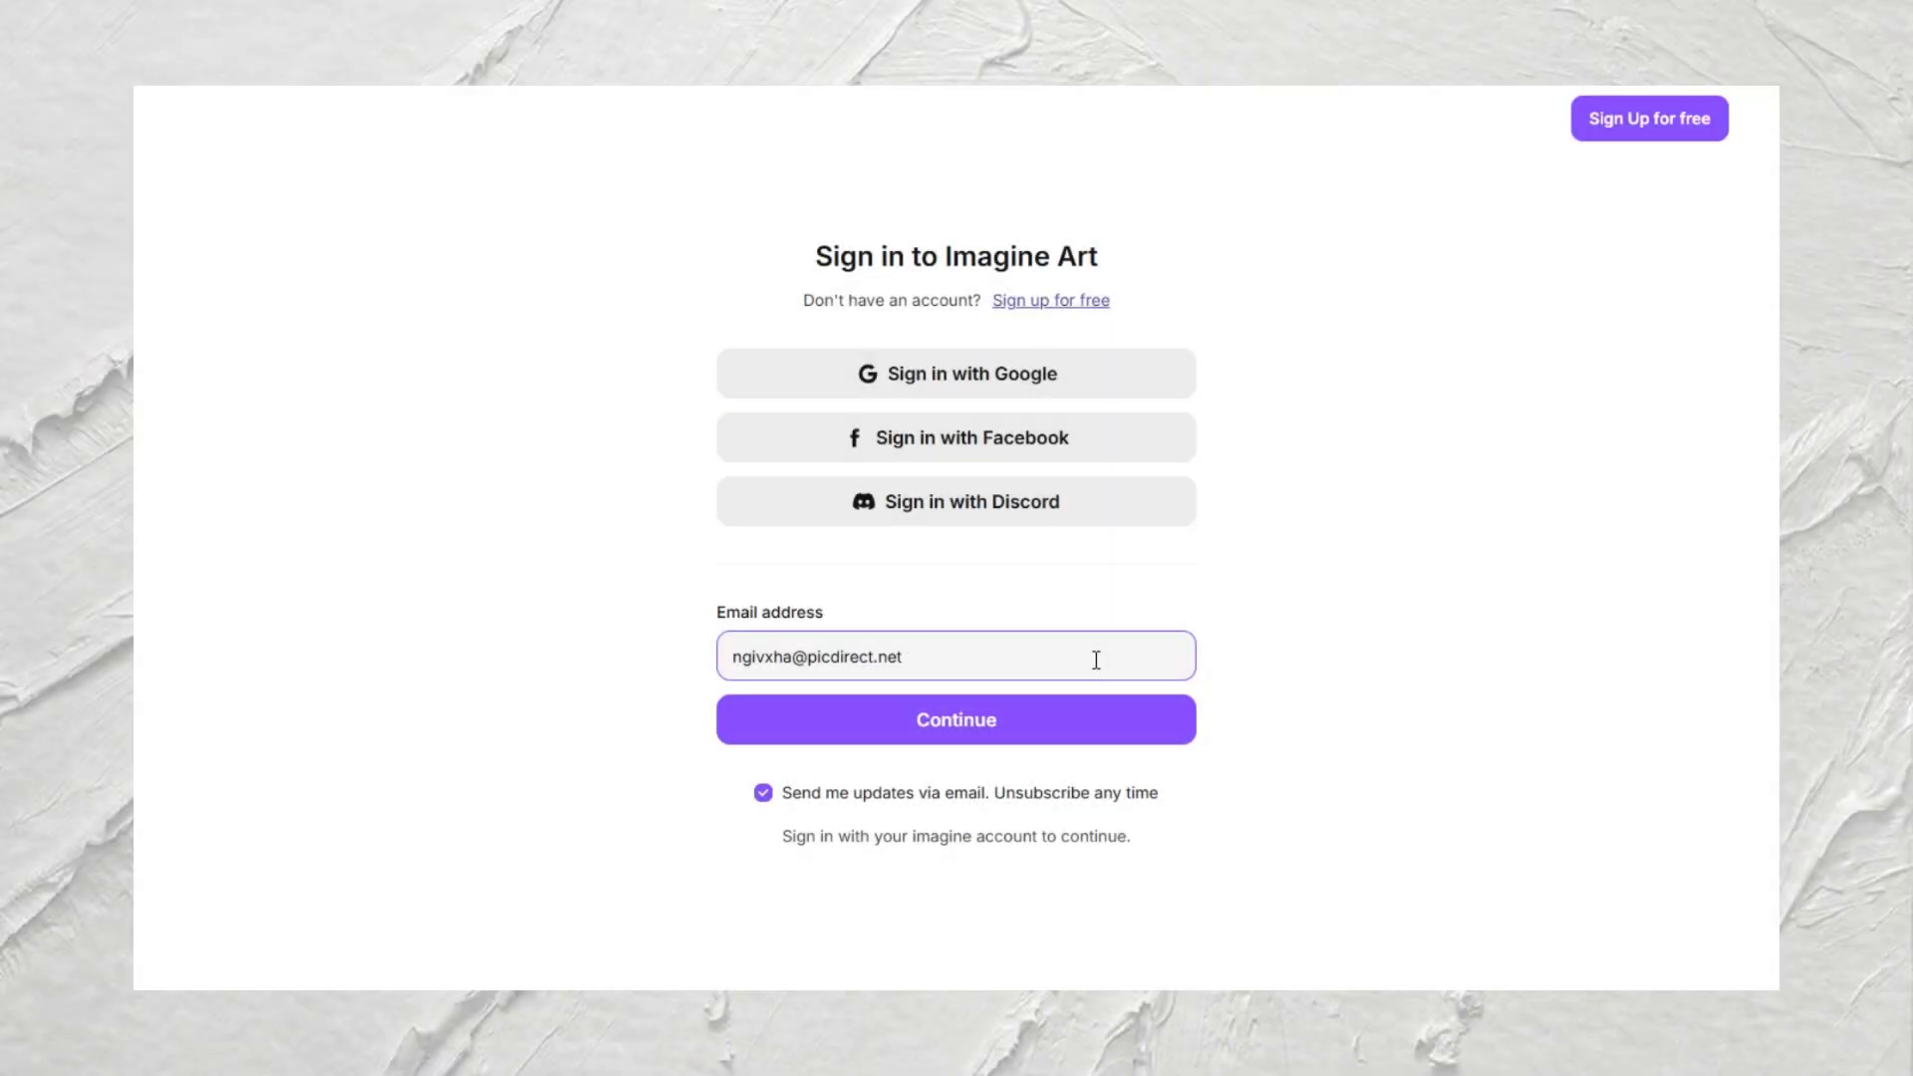
{"action": "left_click", "coordinate": [1103, 737]}
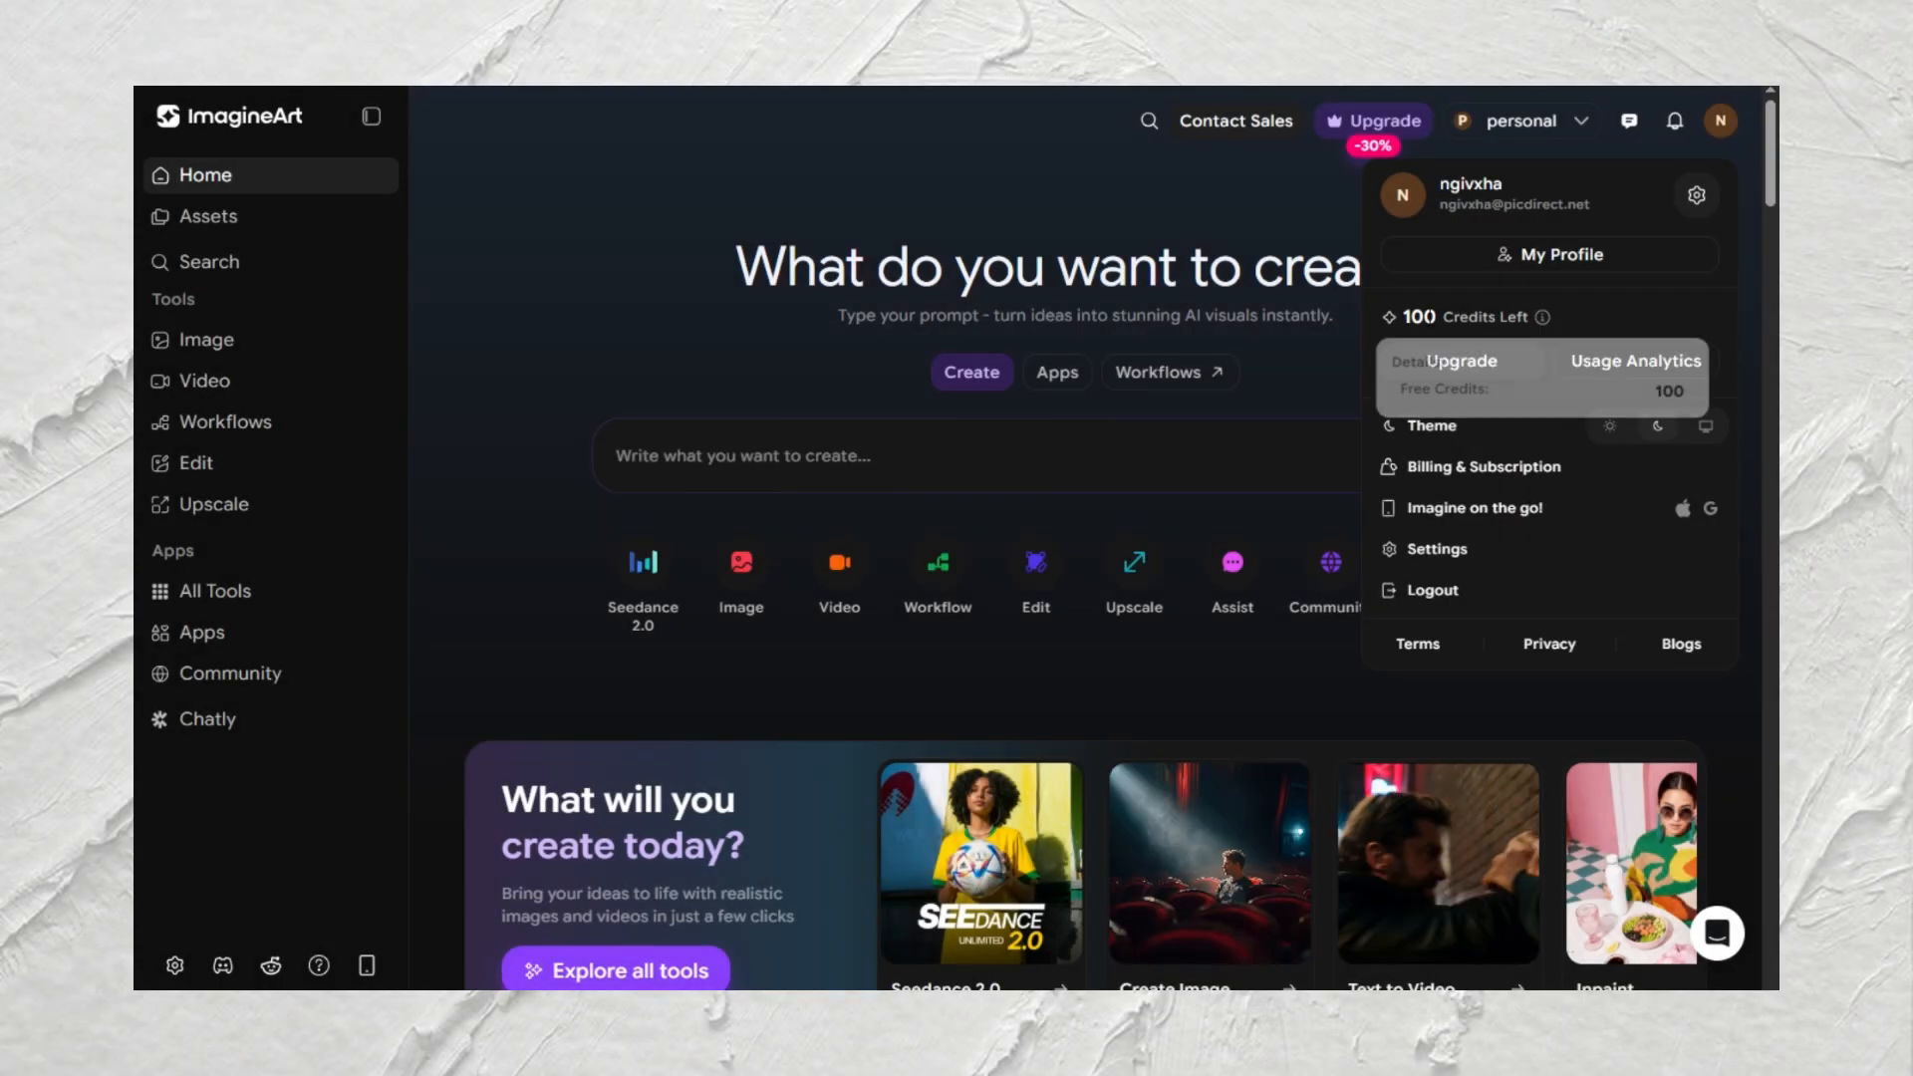
{"action": "mouse_move", "coordinate": [1611, 309]}
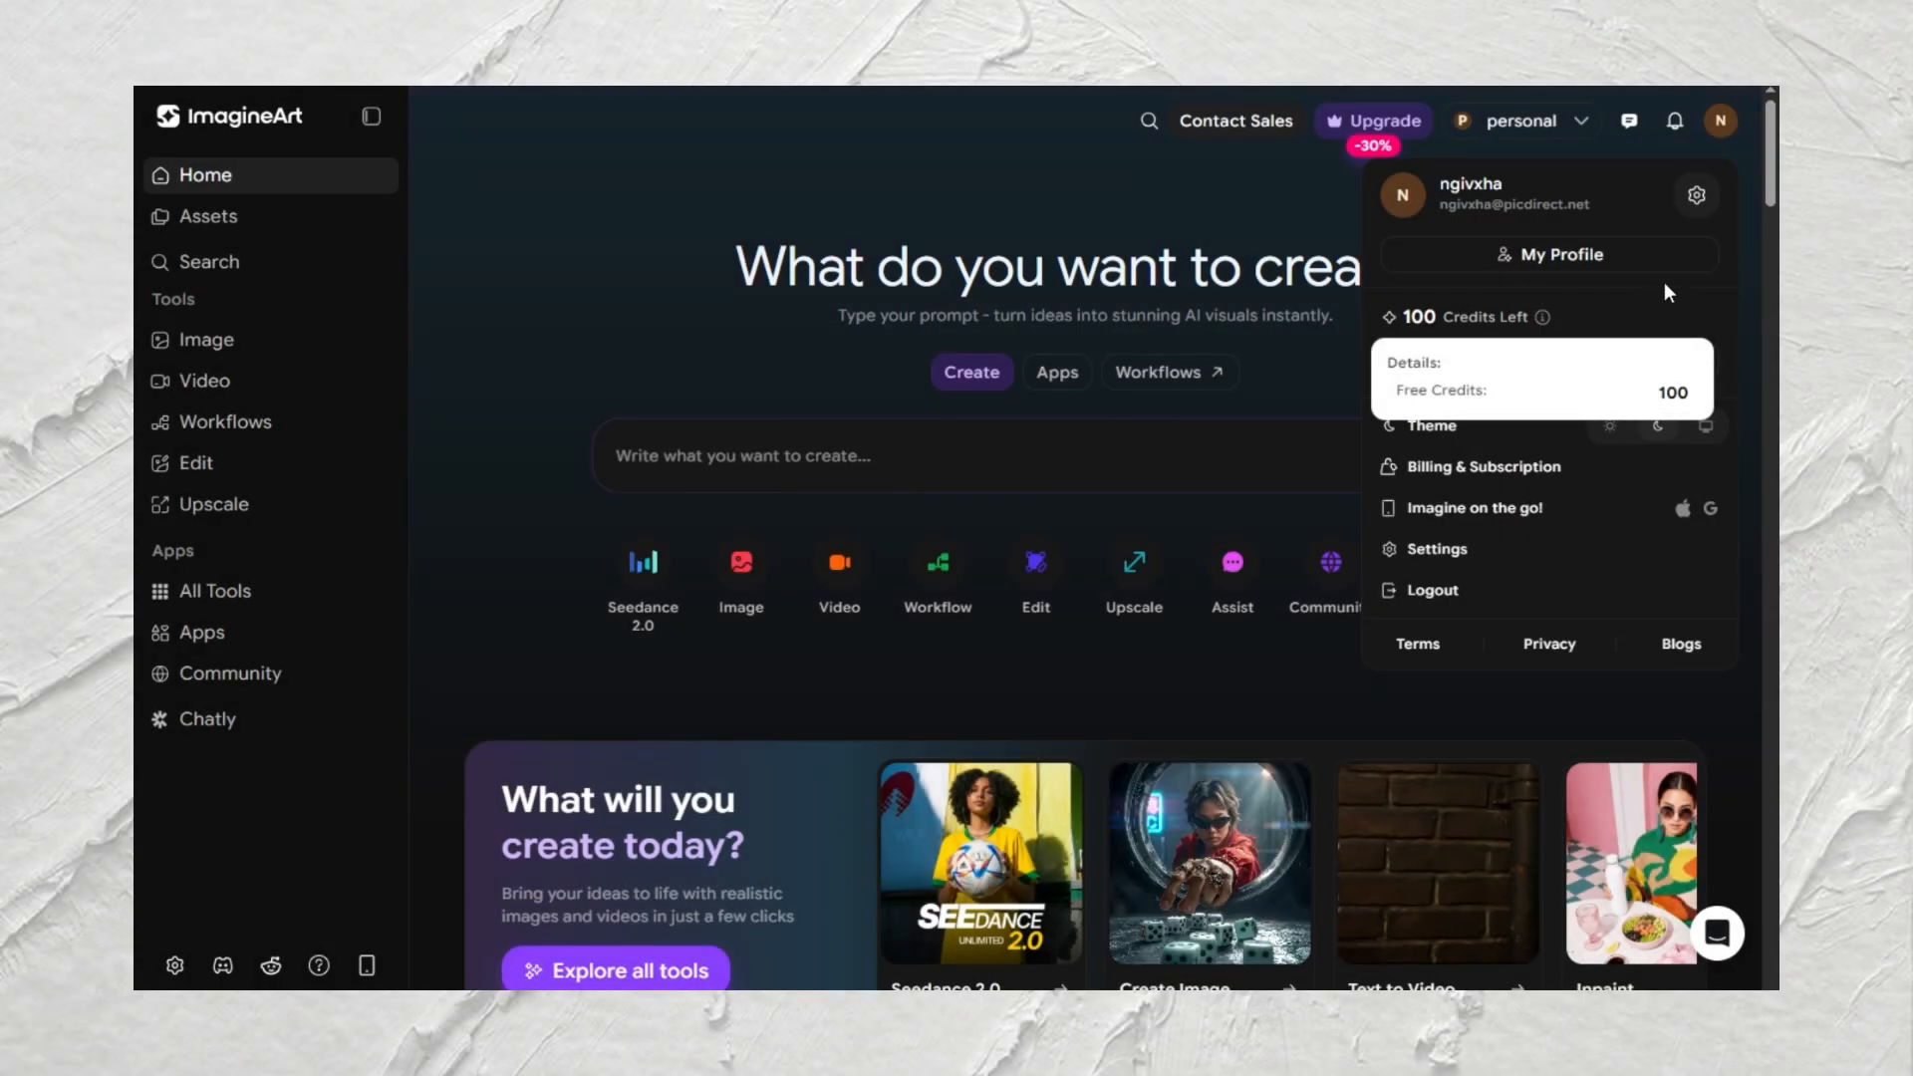
Open a new workflow in the new account and start its guided onboarding with the sample CRT TV prompt
{"action": "left_click", "coordinate": [257, 427]}
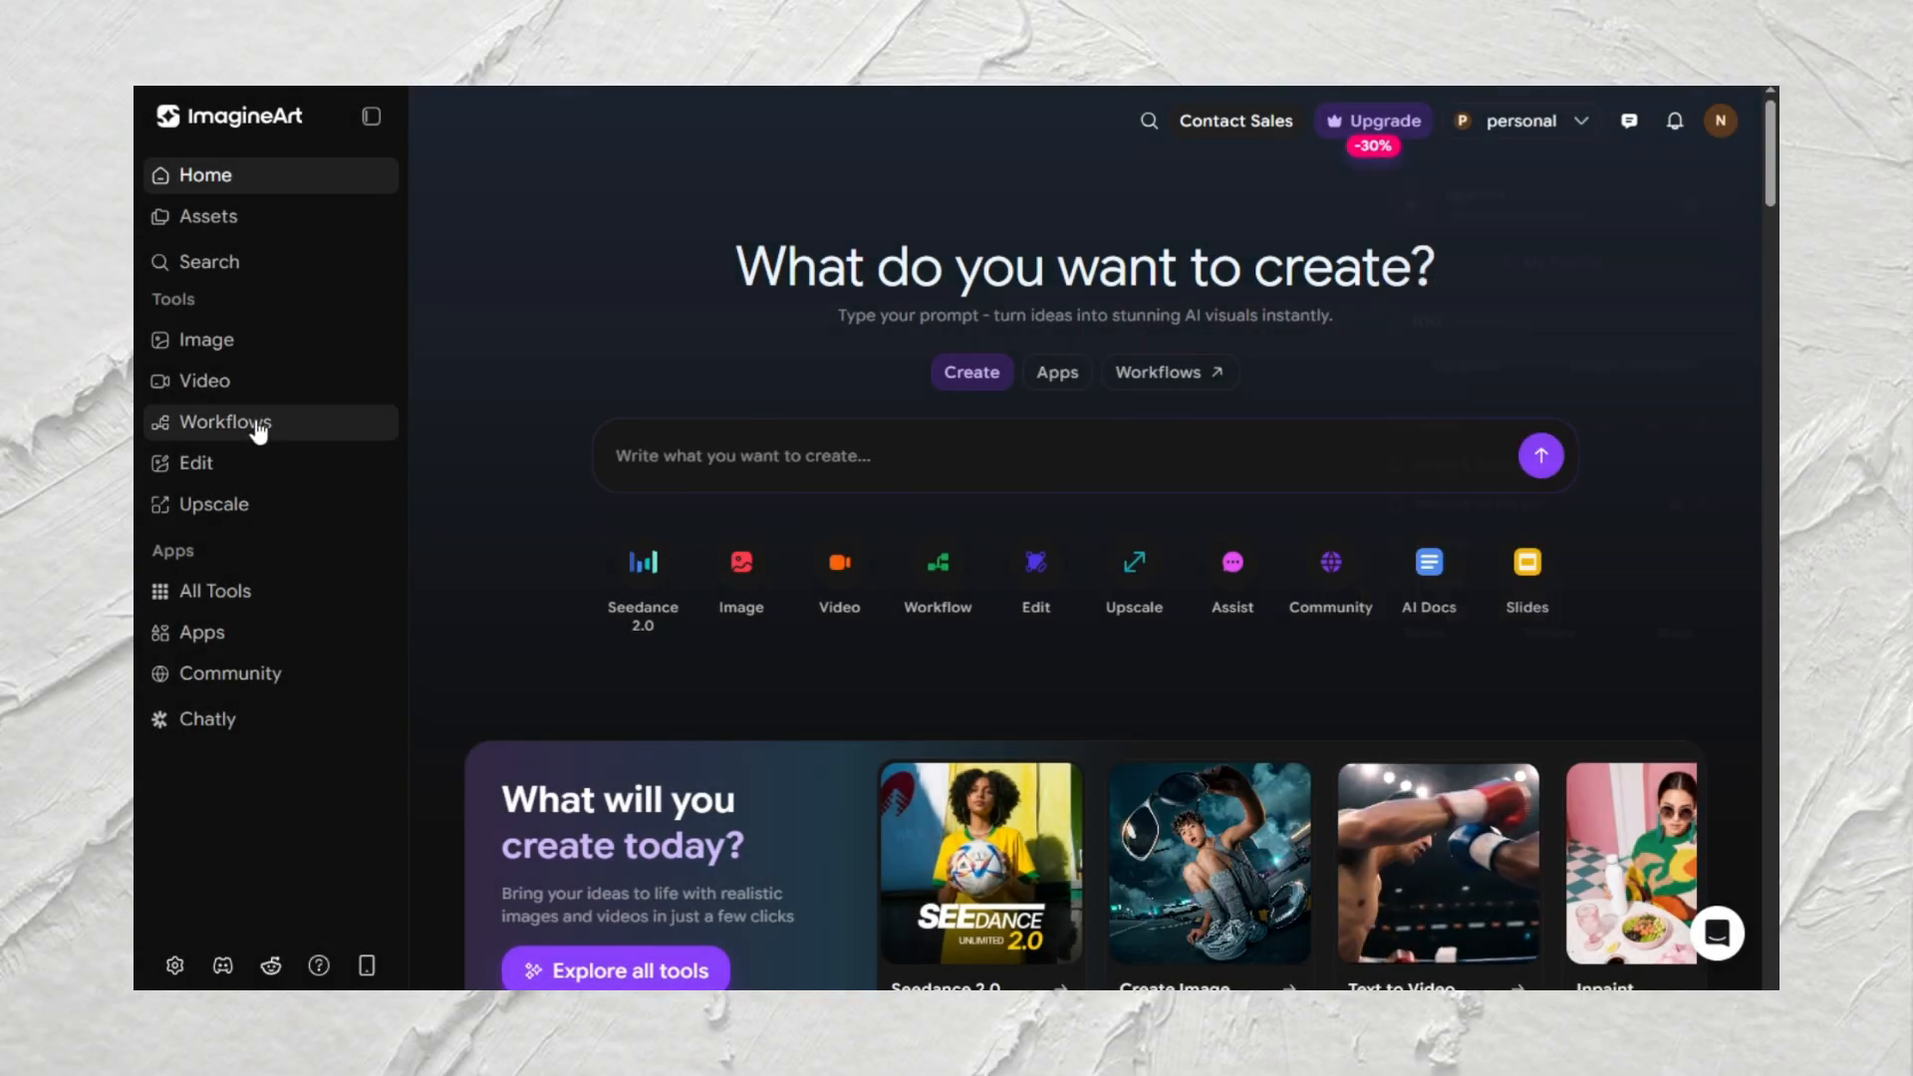
{"action": "left_click", "coordinate": [256, 423]}
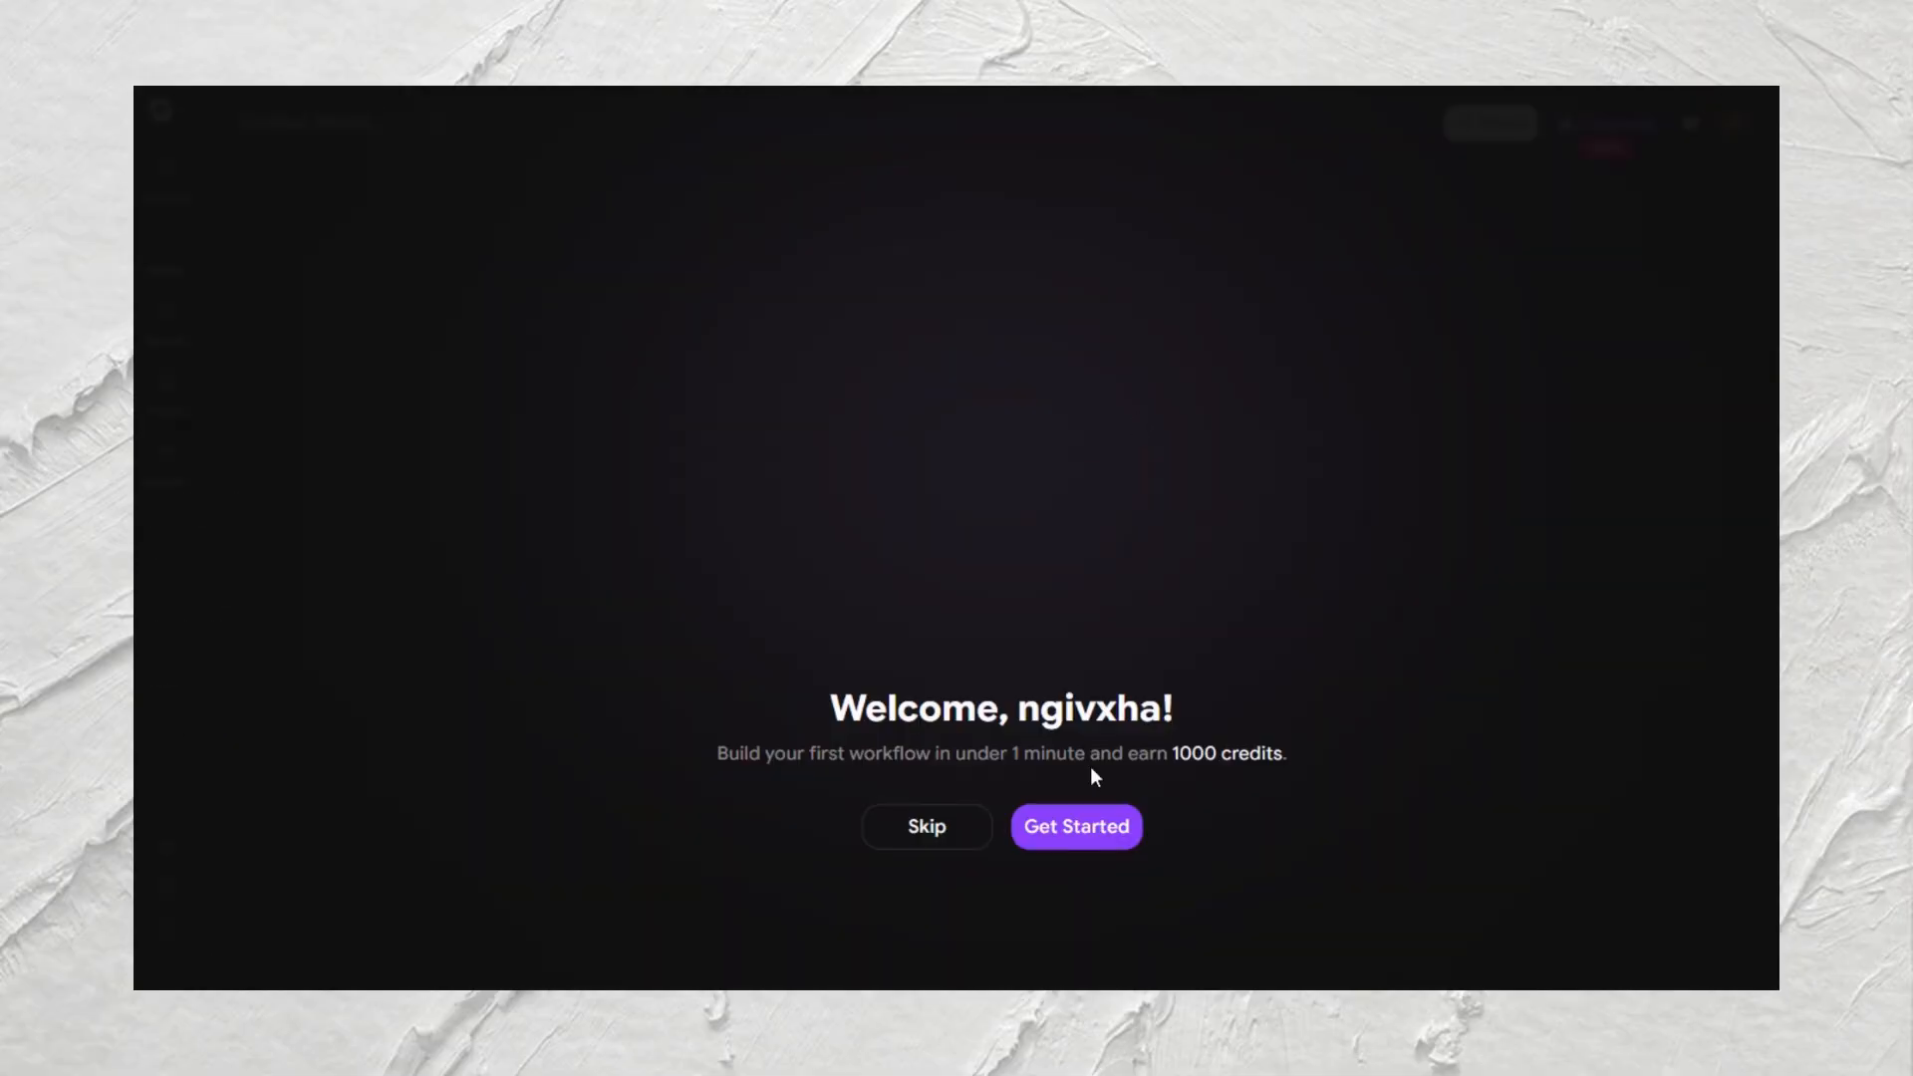
{"action": "left_click", "coordinate": [1076, 827]}
{"action": "left_click", "coordinate": [767, 305]}
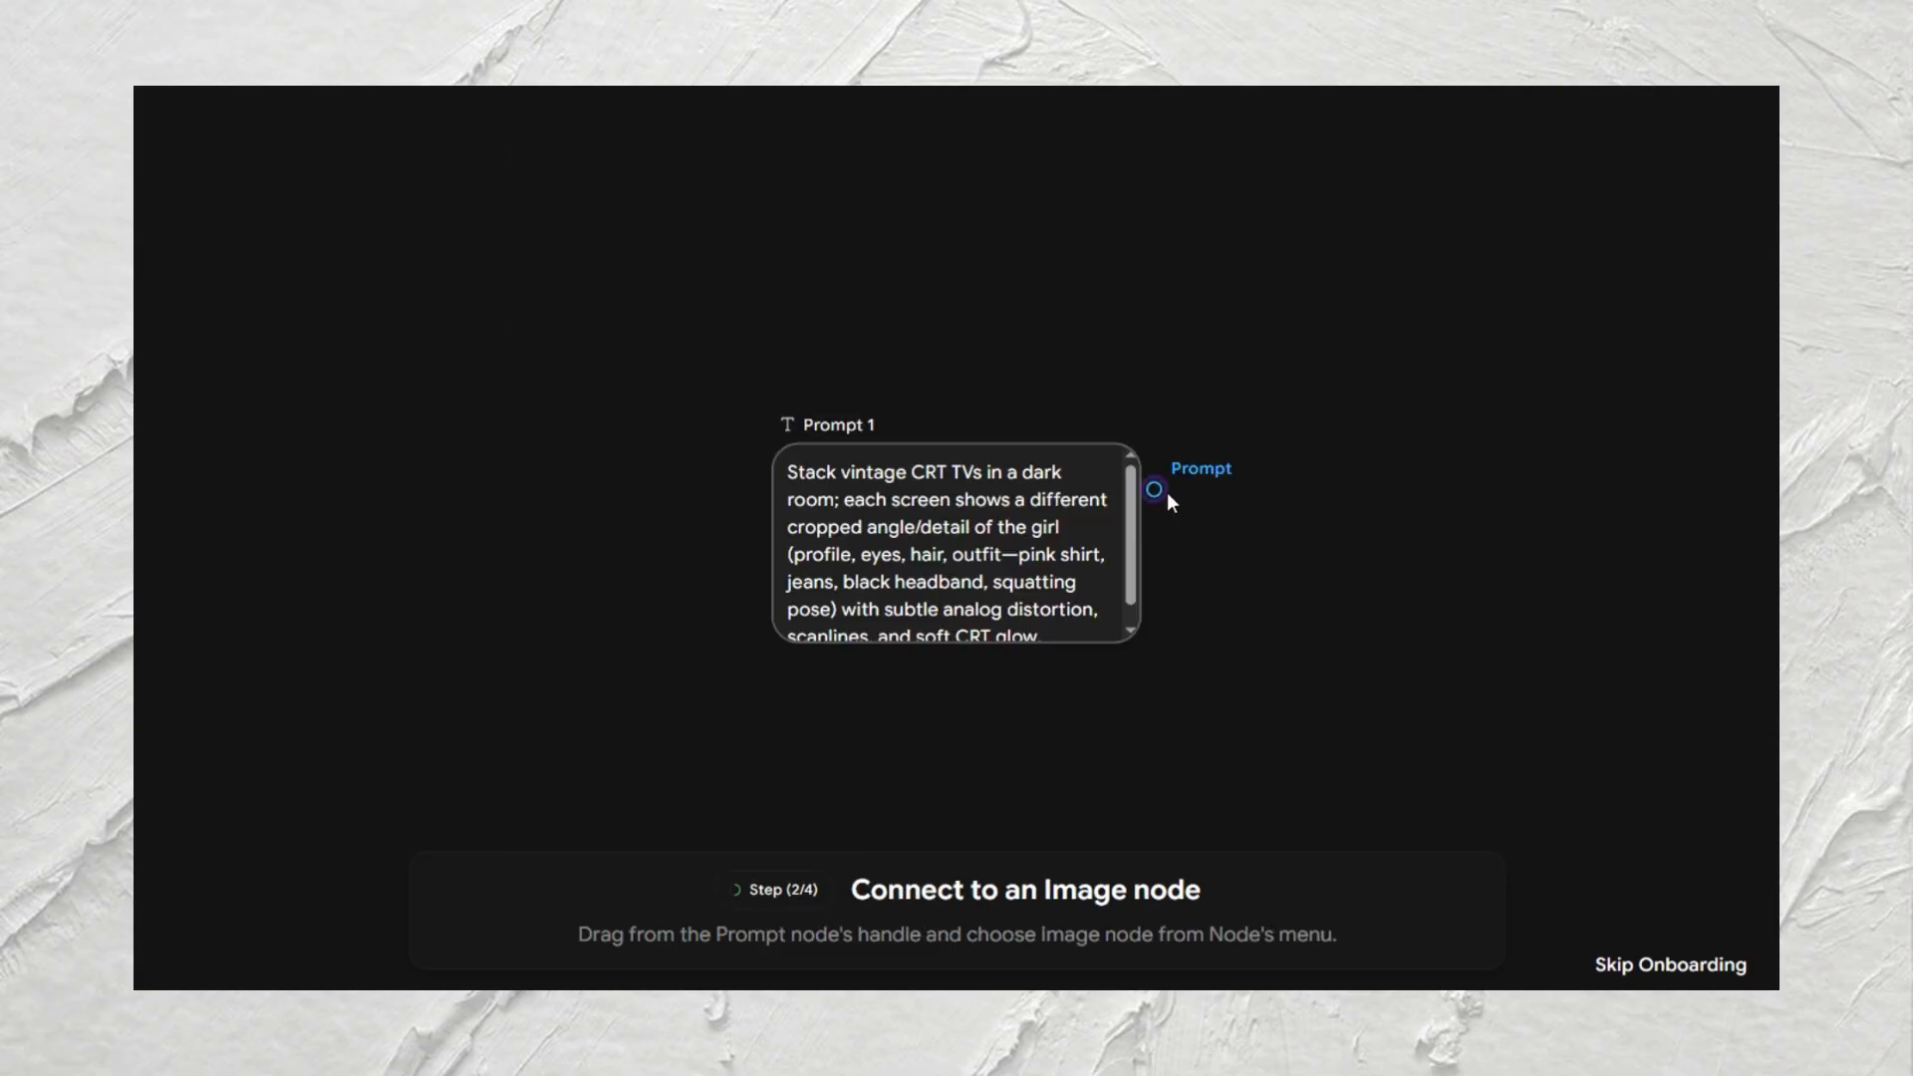
Link the onboarding's sample prompt to a new Image node and run the image generation
{"action": "left_click_drag", "start_coordinate": [1153, 489], "coordinate": [1340, 566]}
{"action": "left_click", "coordinate": [1400, 752]}
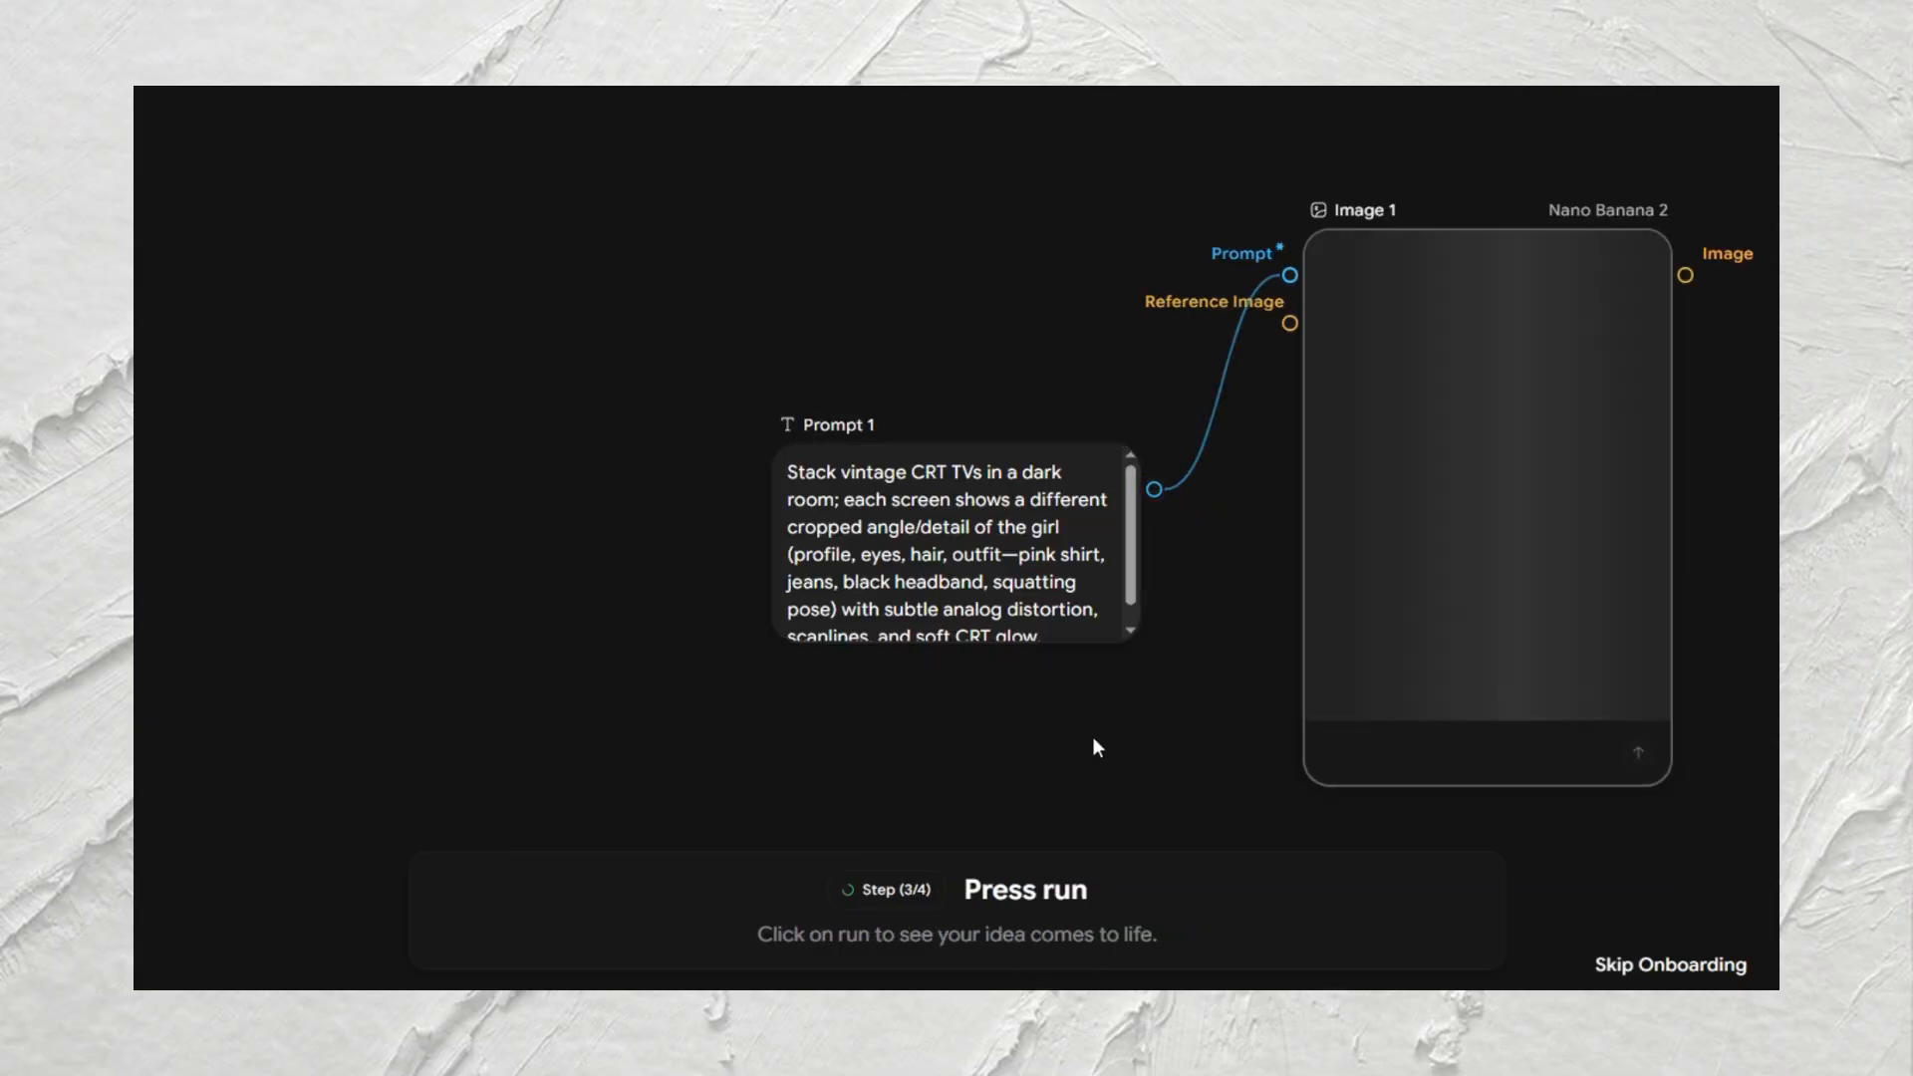
Complete the onboarding to enter the new workflow, and check the new account's remaining credits
{"action": "left_click", "coordinate": [1056, 926]}
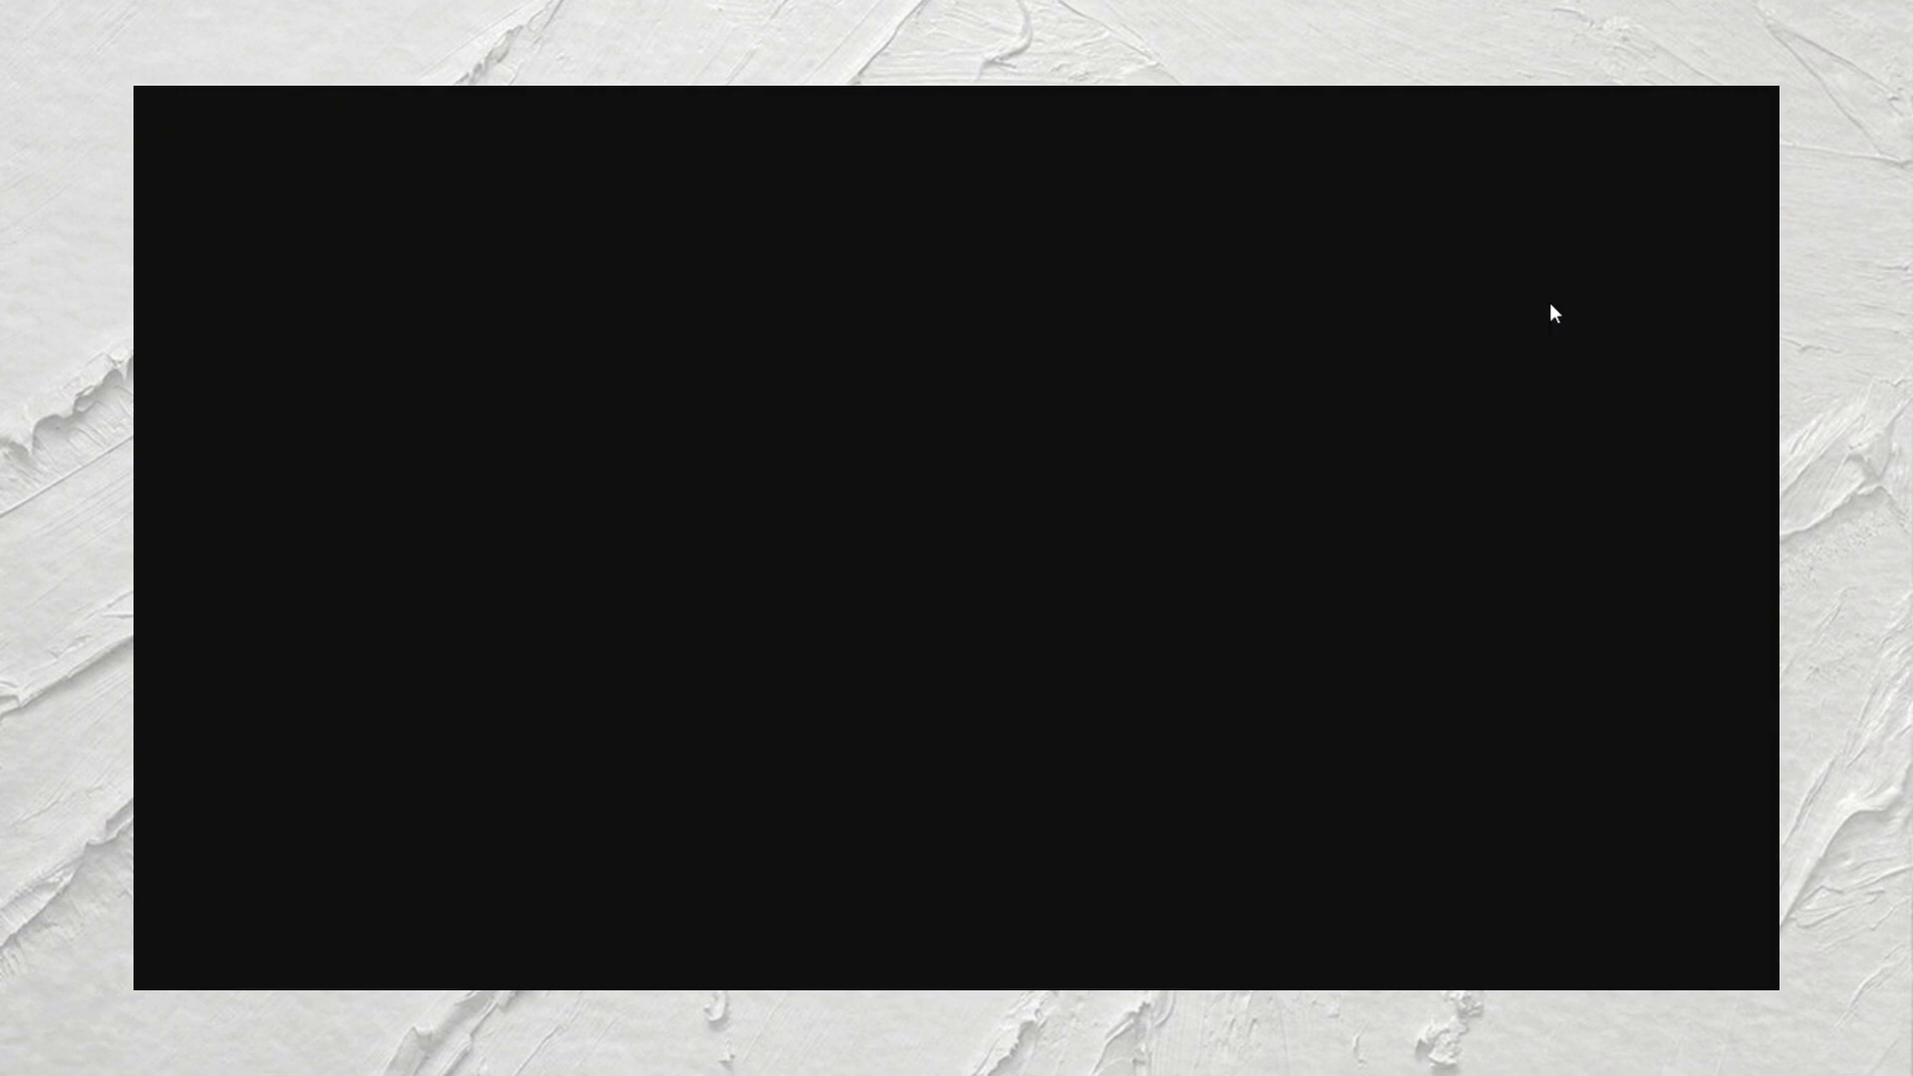
{"action": "left_click", "coordinate": [1742, 122]}
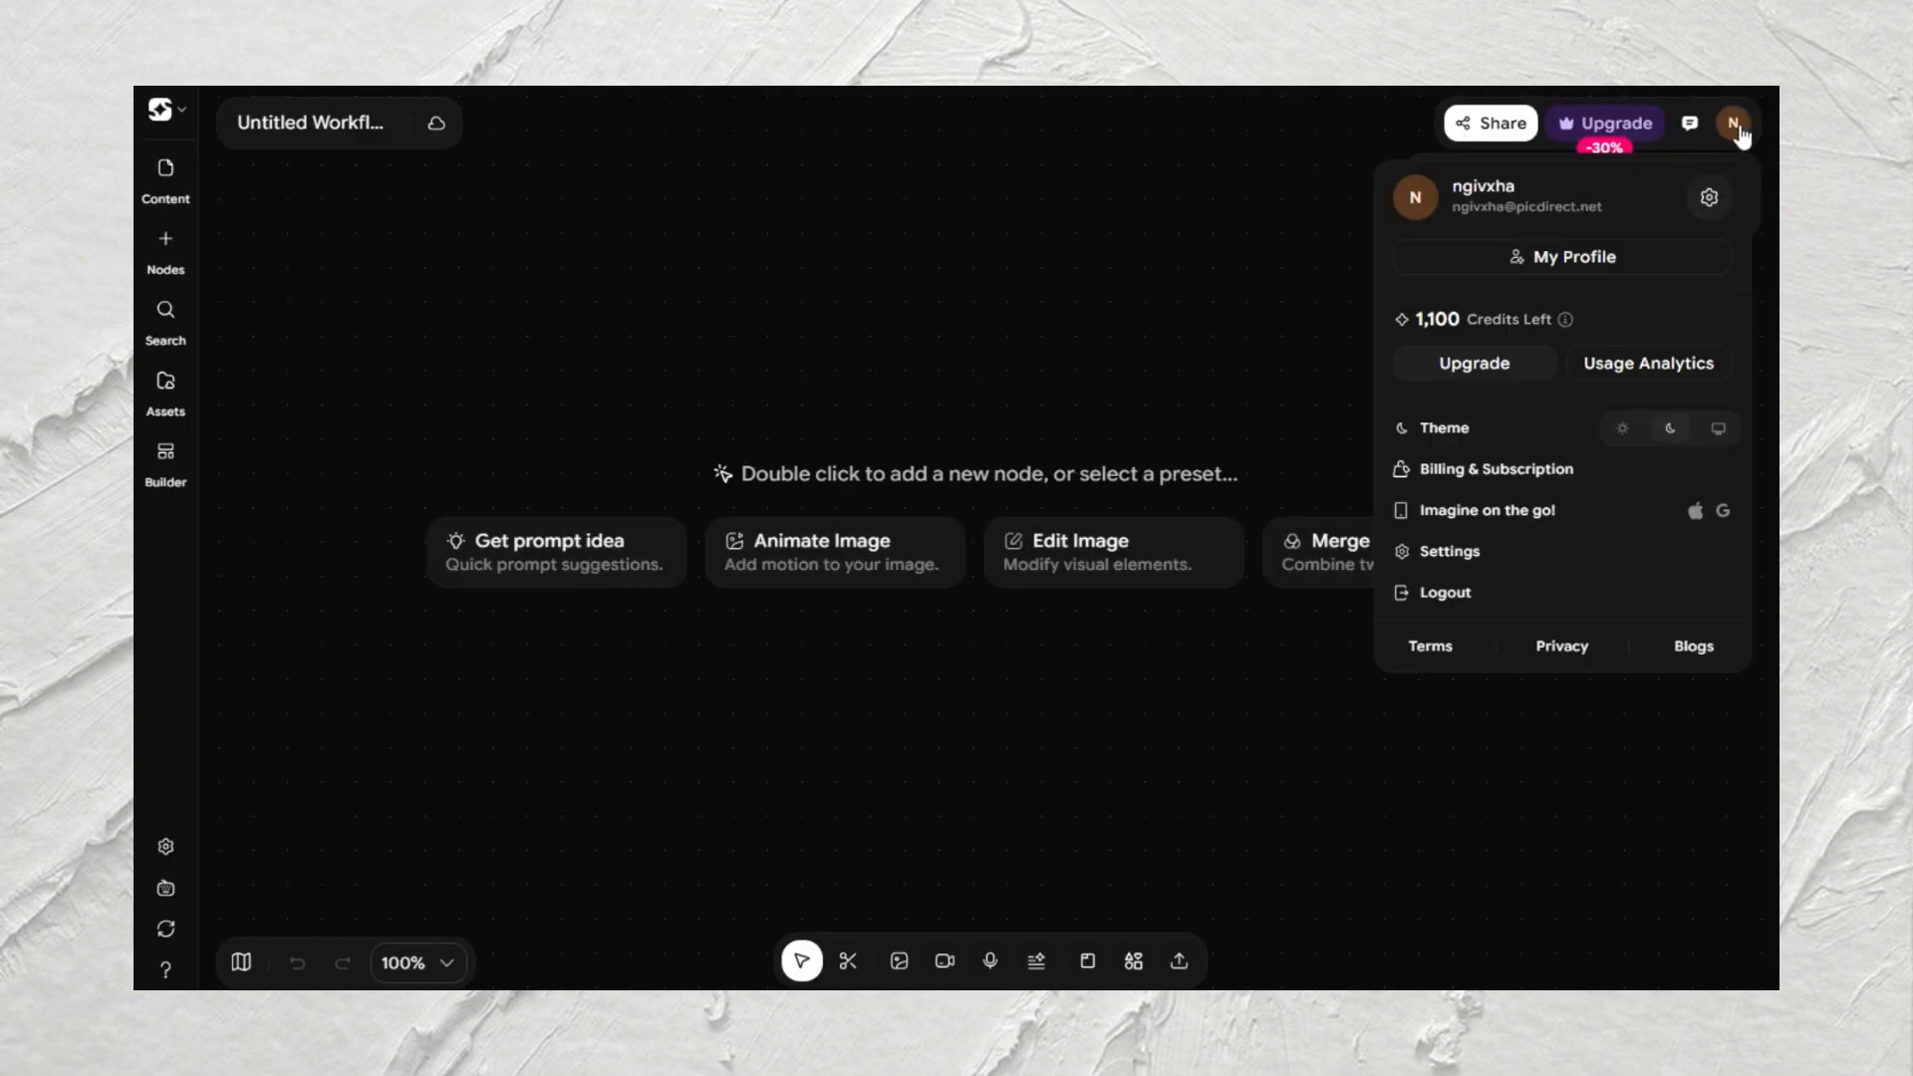